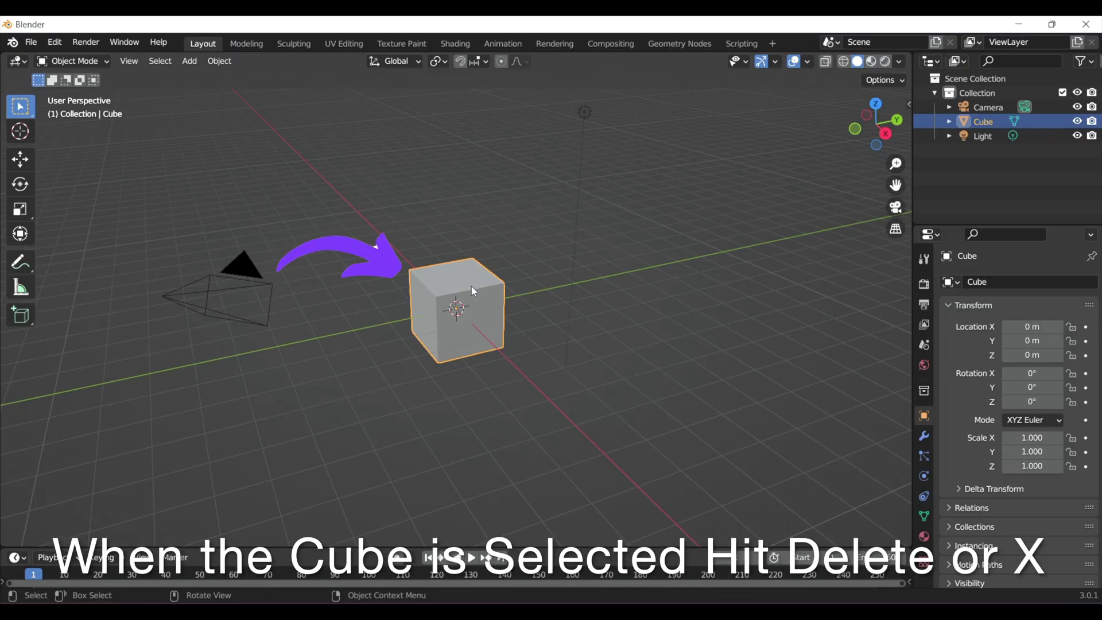
Step: Delete the default cube, leaving only the camera and light in the scene
{"action": "key", "text": "Delete"}
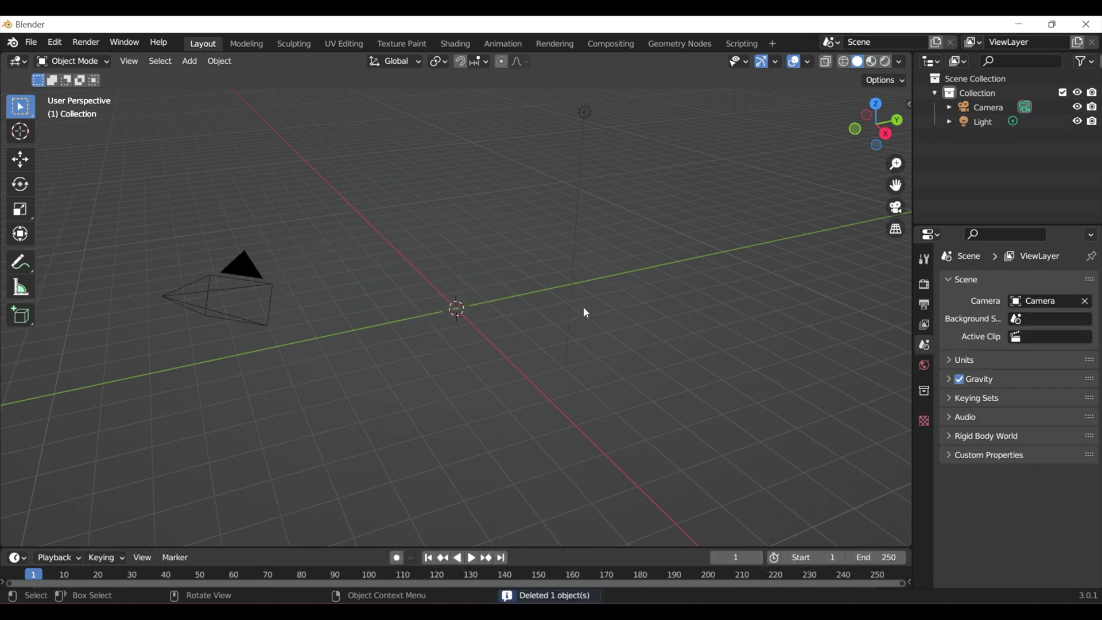
Step: Add a text object reading 'Text' at the world origin
{"action": "left_click", "coordinate": [189, 67]}
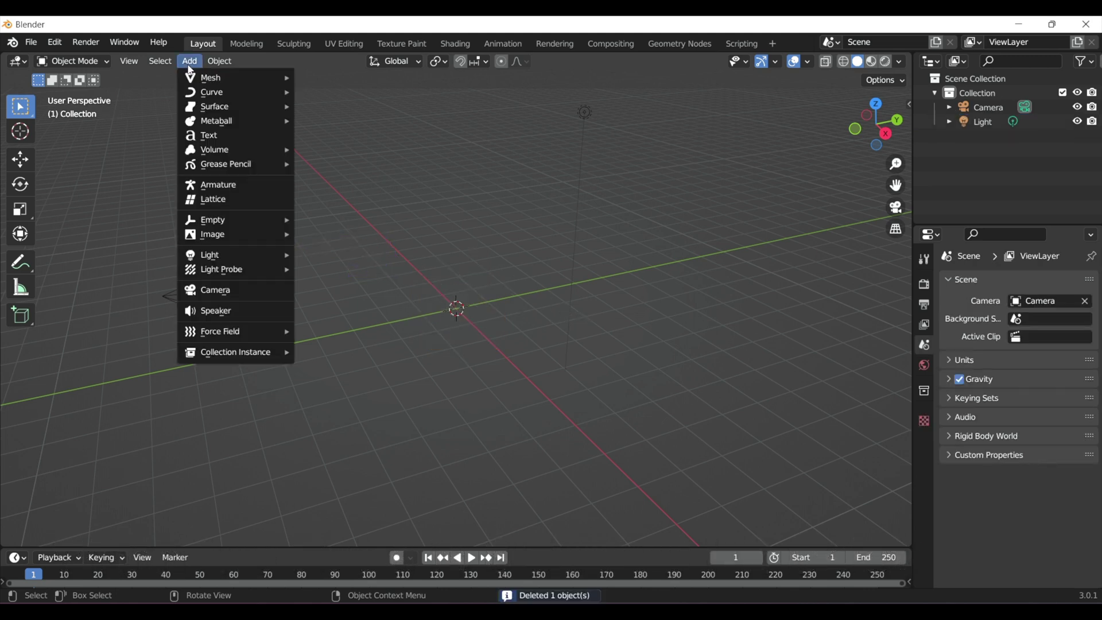
{"action": "left_click", "coordinate": [218, 138]}
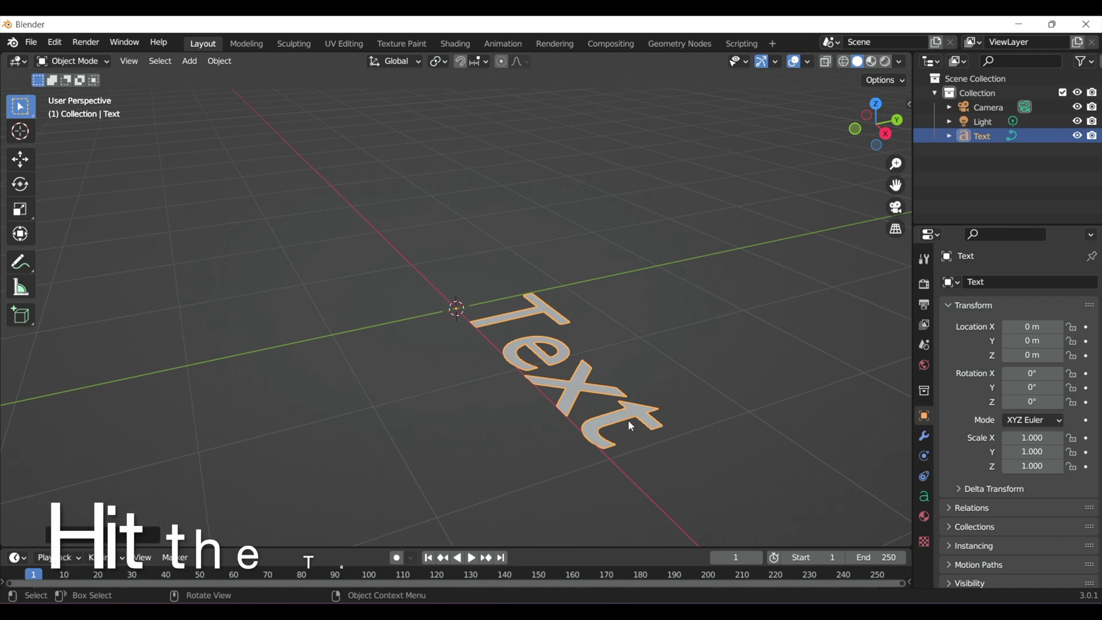
Step: Replace the default word with 'MakerBuildIt' in text edit mode
{"action": "key", "text": "Tab"}
{"action": "key", "text": "BackSpace"}
{"action": "key", "text": "BackSpace"}
{"action": "key", "text": "BackSpace"}
{"action": "key", "text": "BackSpace"}
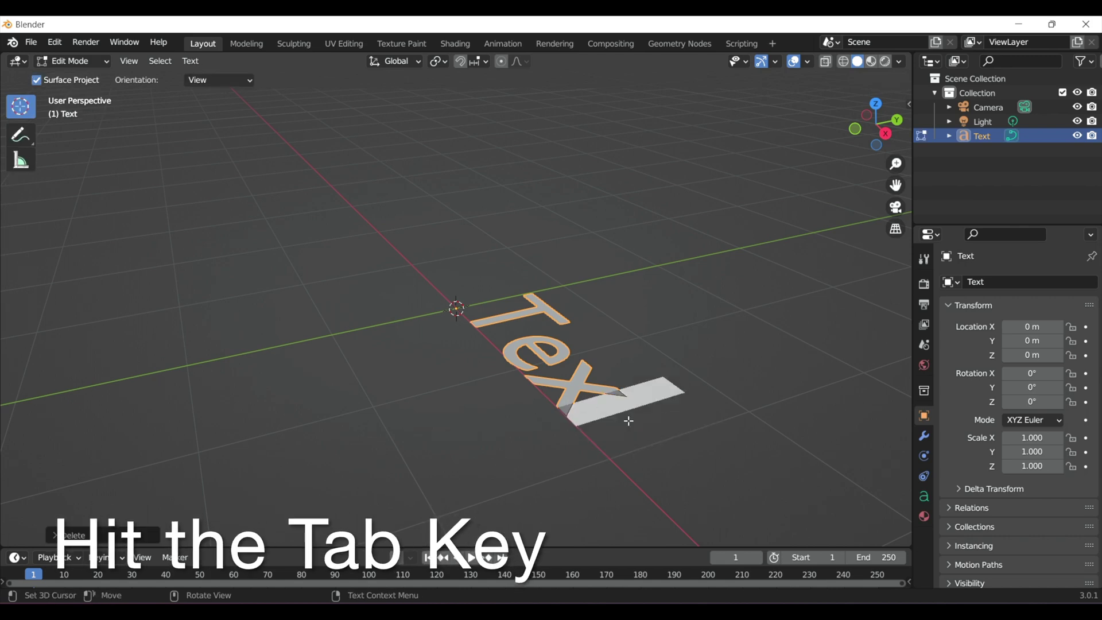
{"action": "type", "text": "MK"}
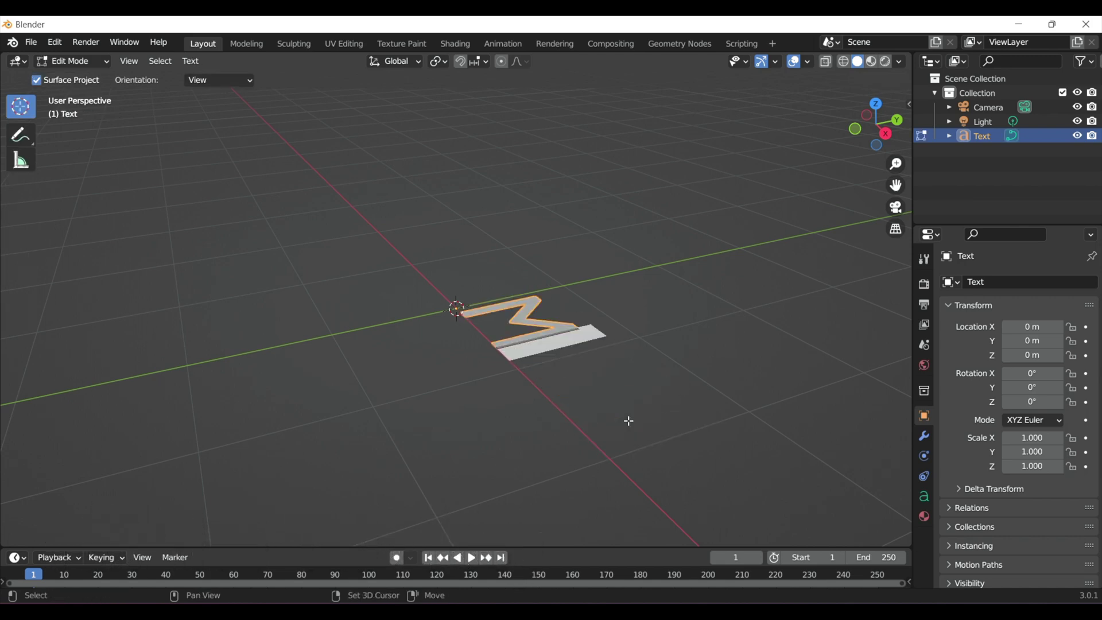
{"action": "key", "text": "BackSpace"}
{"action": "key", "text": "BackSpace"}
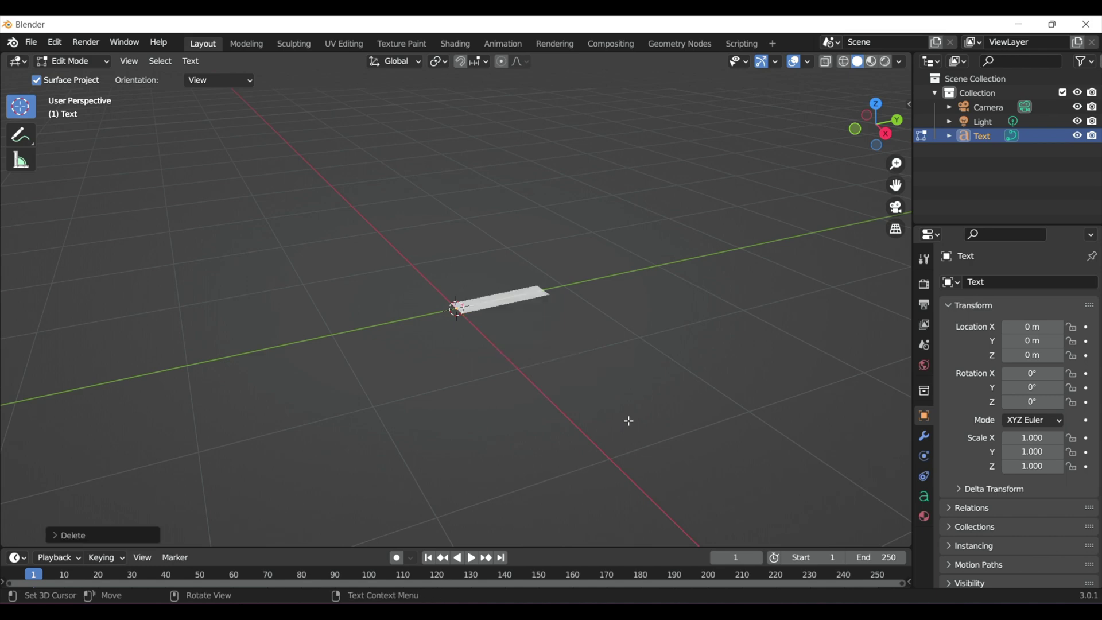
{"action": "type", "text": "MakerBuildIt"}
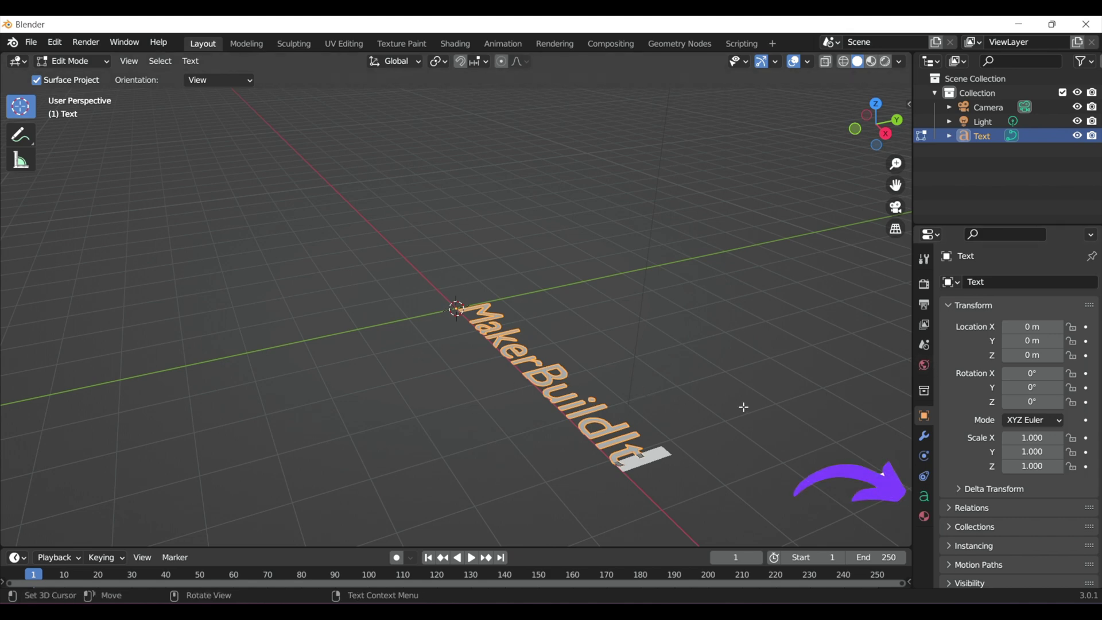
{"action": "left_click", "coordinate": [925, 498]}
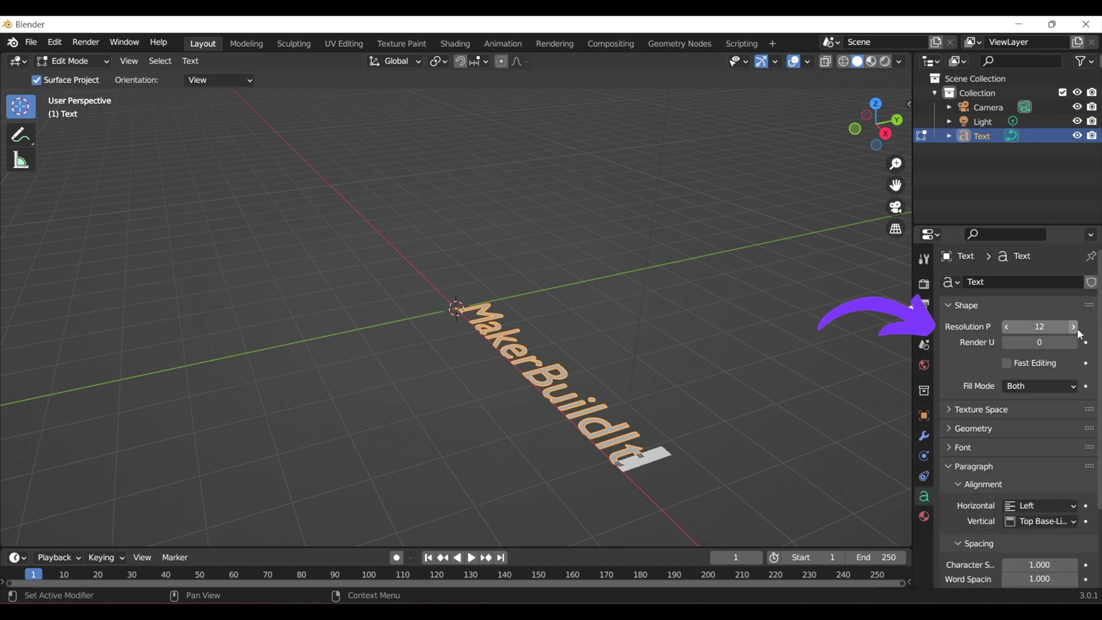
Step: Set preview resolution to 2 and extrude the letters to 0.09 m
{"action": "left_click", "coordinate": [1049, 331]}
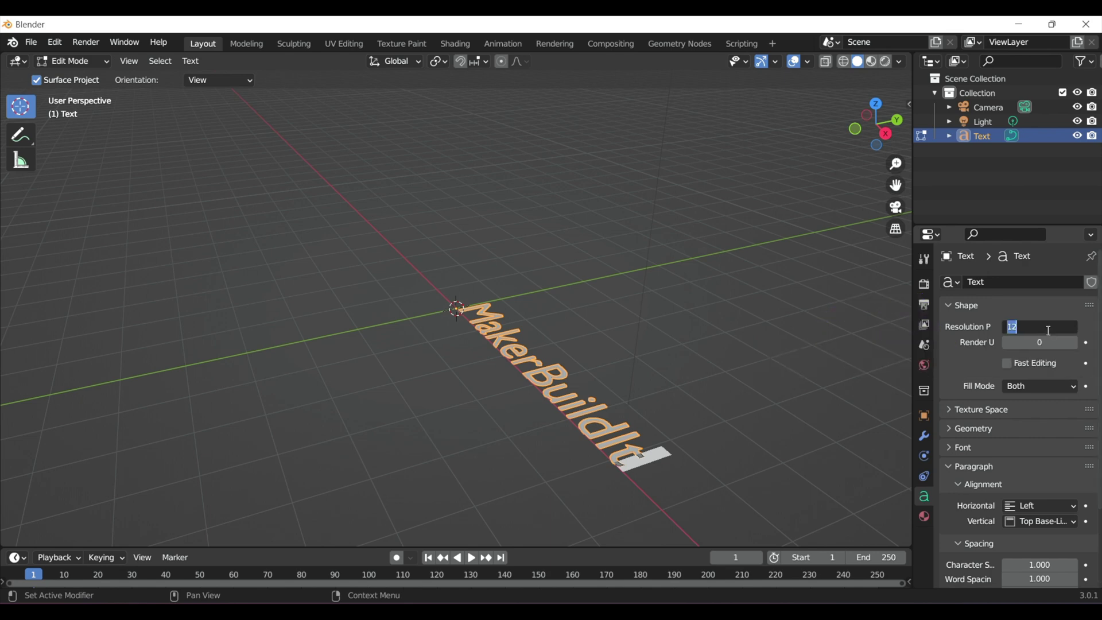
{"action": "type", "text": "2"}
{"action": "key", "text": "Return"}
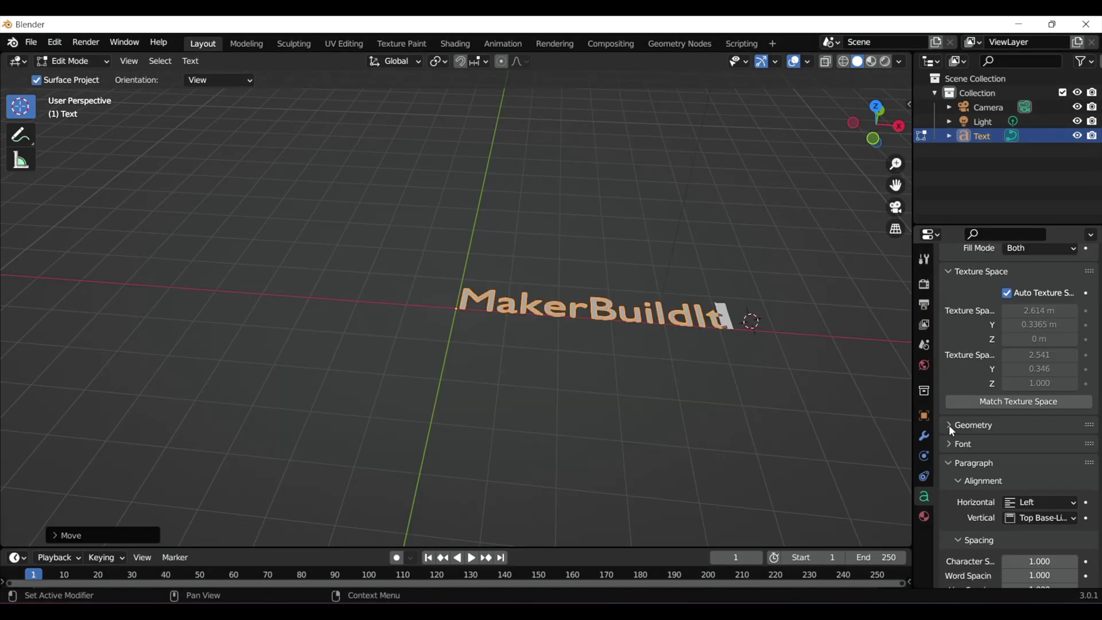
{"action": "left_click", "coordinate": [949, 424]}
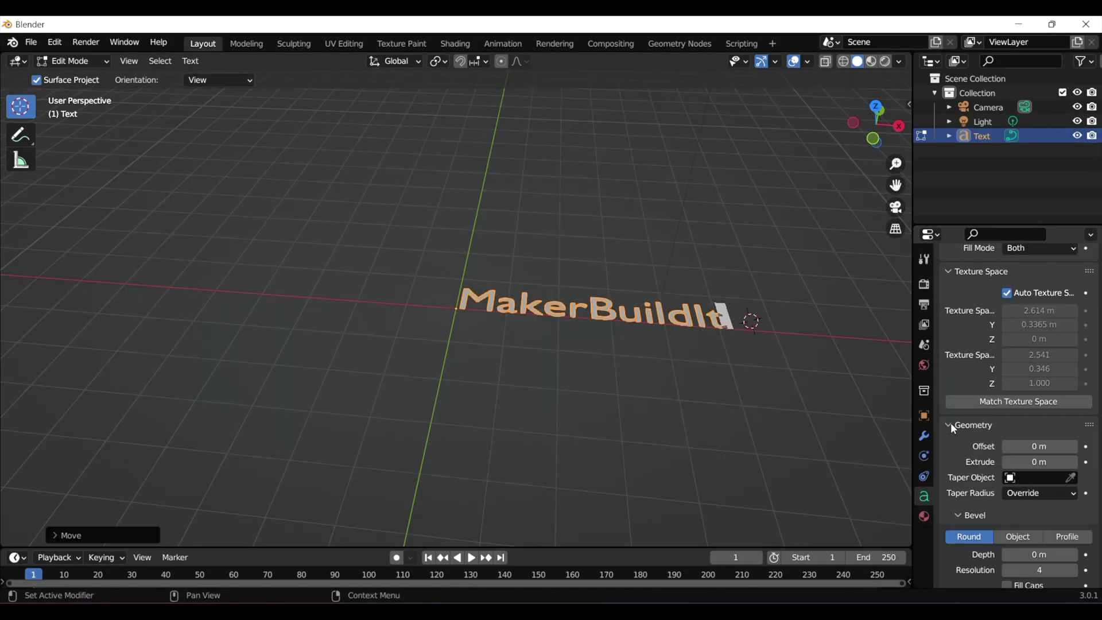
{"action": "left_click_drag", "start_coordinate": [1062, 459], "coordinate": [1075, 466]}
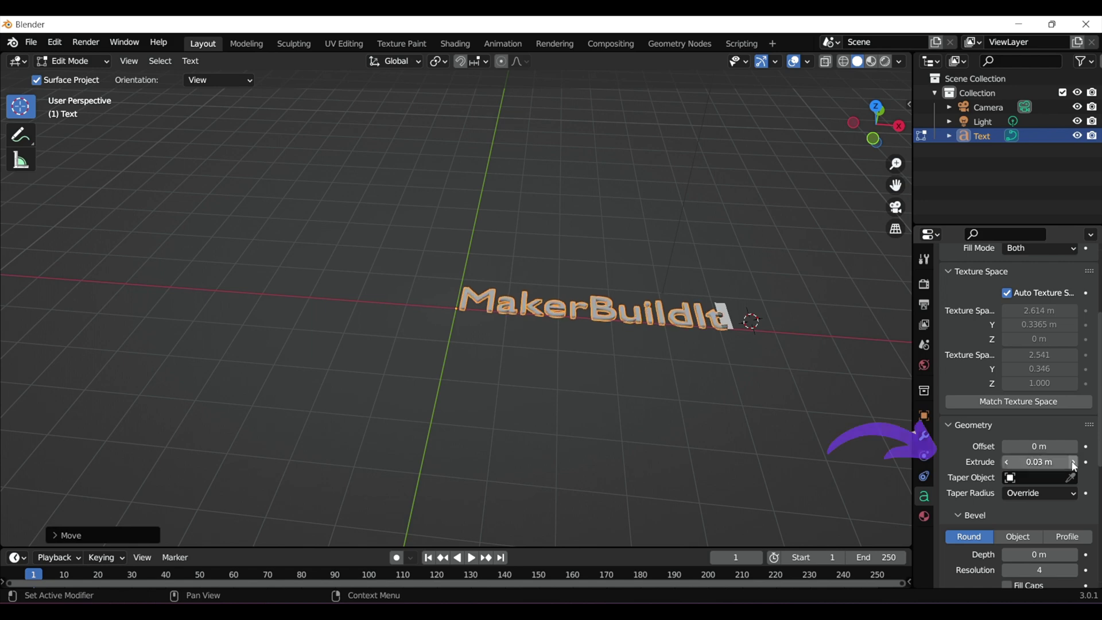
{"action": "left_click", "coordinate": [1073, 462]}
{"action": "left_click", "coordinate": [1073, 462]}
{"action": "left_click", "coordinate": [1073, 462]}
{"action": "left_click", "coordinate": [1074, 462]}
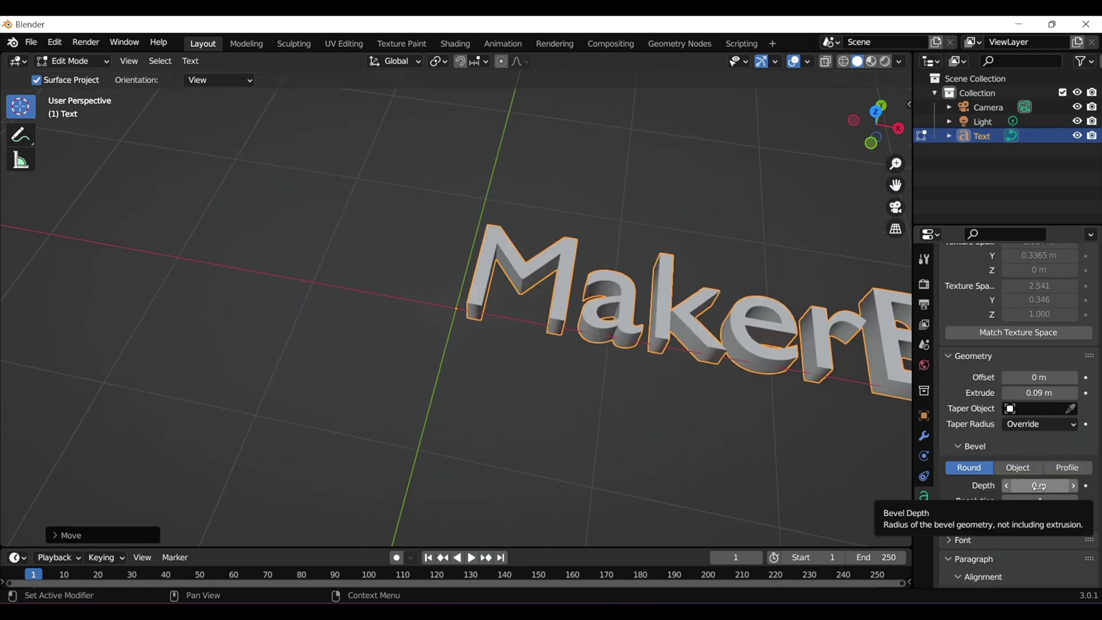
Step: Try a 0.03 m bevel depth, then undo it back to 0 m
{"action": "left_click", "coordinate": [1073, 487]}
{"action": "left_click", "coordinate": [1073, 486]}
{"action": "left_click", "coordinate": [1073, 487]}
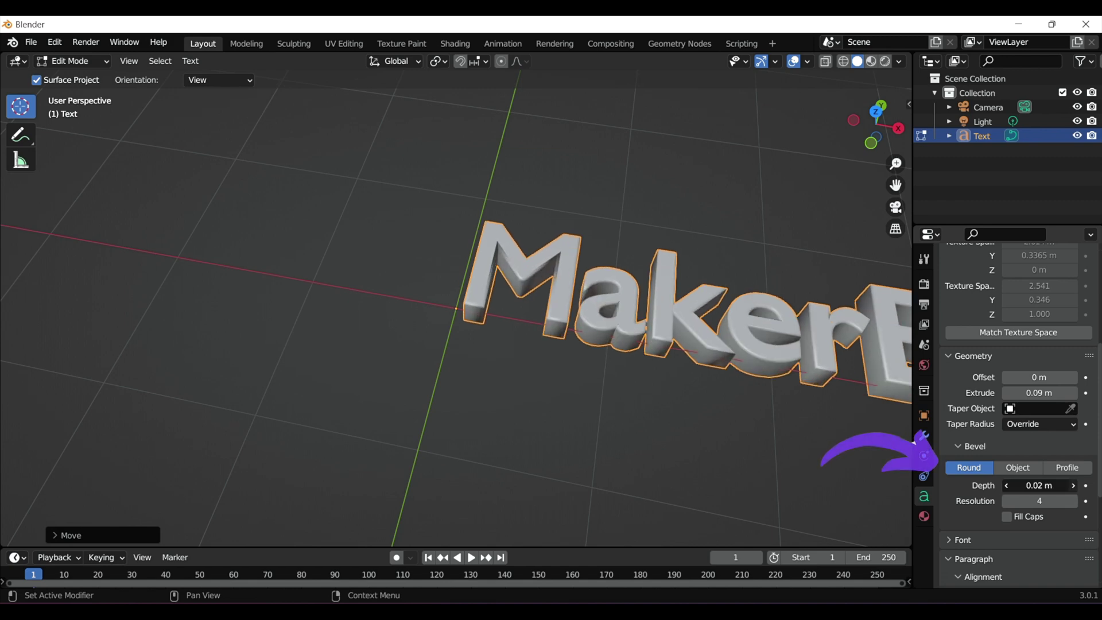
{"action": "key", "text": "ctrl+z"}
{"action": "scroll", "coordinate": [948, 449], "scroll_direction": "down", "scroll_amount": 4}
{"action": "left_click", "coordinate": [949, 449]}
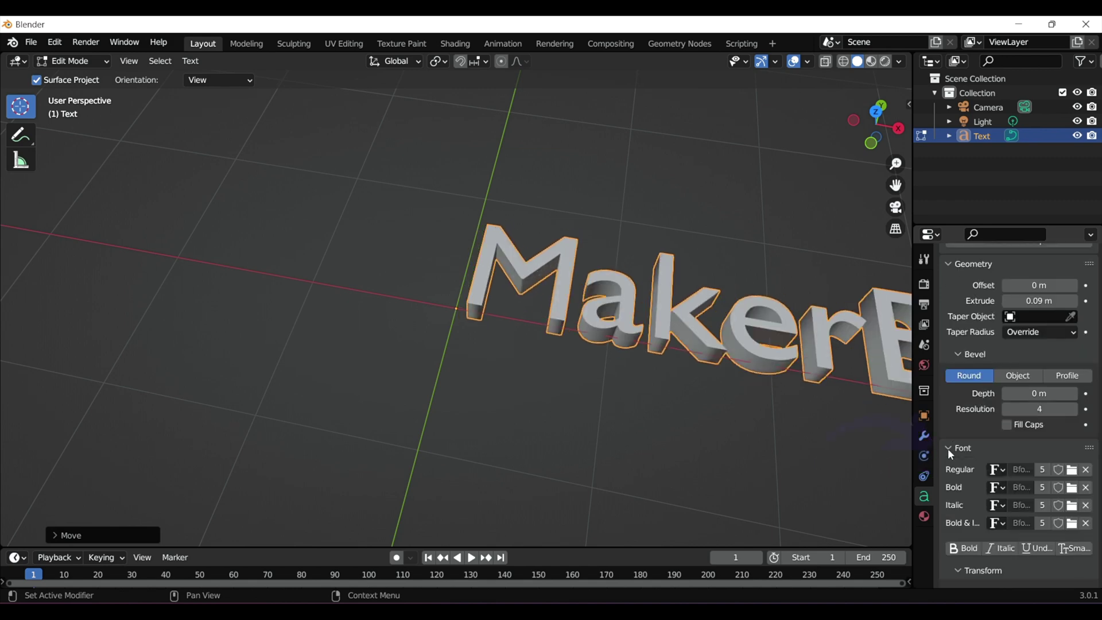
Step: Load Impact Regular (impact.ttf) from C:\WINDOWS\Fonts as the text's regular font
{"action": "left_click", "coordinate": [998, 470]}
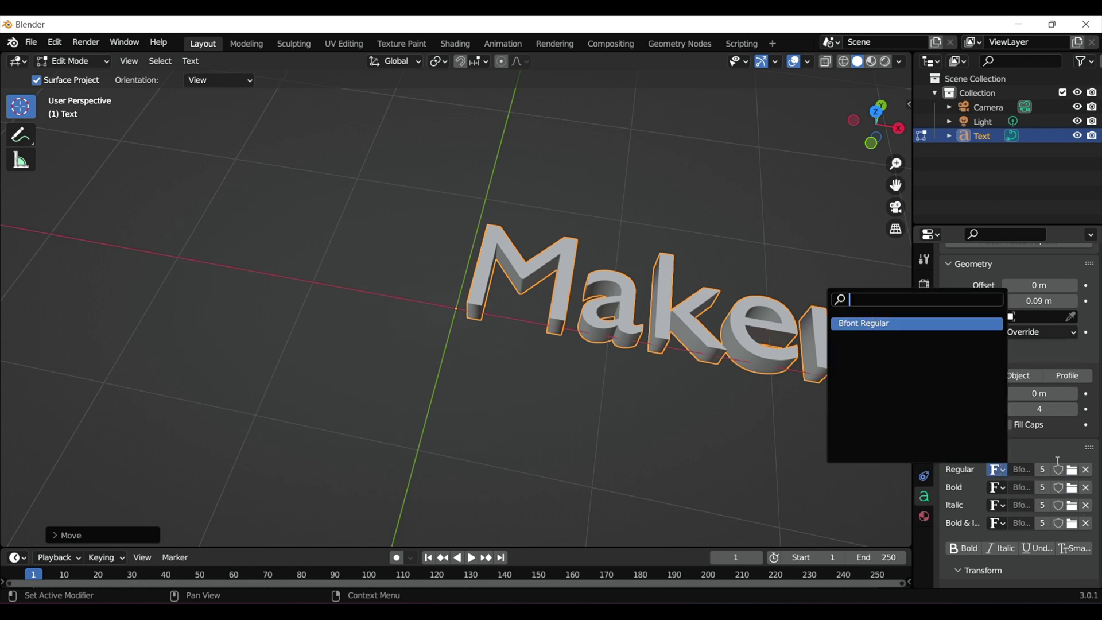
{"action": "left_click", "coordinate": [1073, 470]}
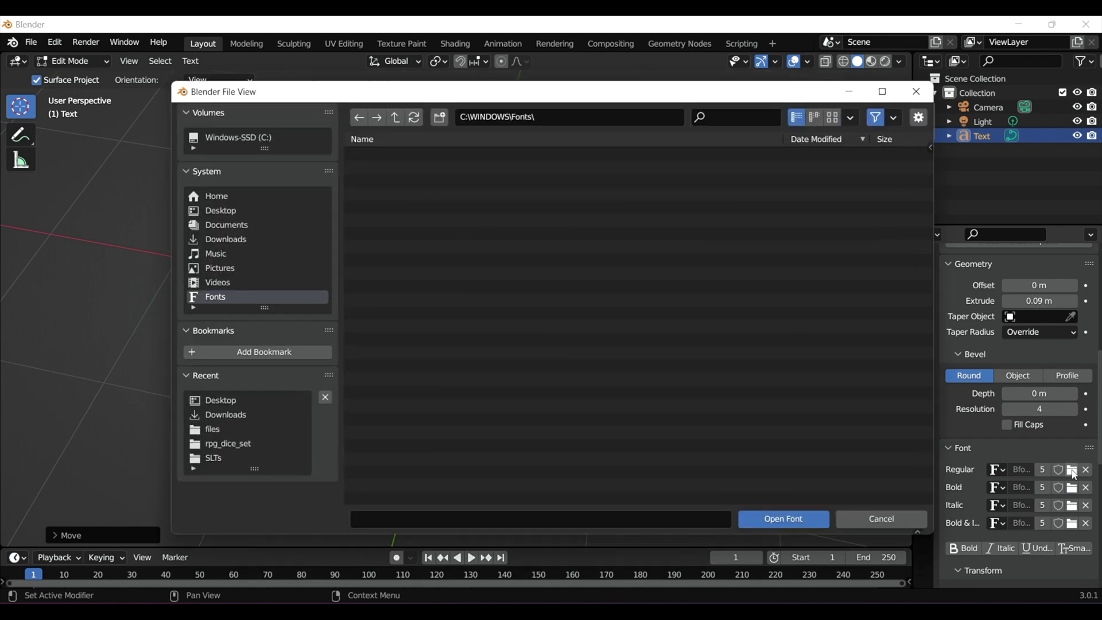
{"action": "scroll", "coordinate": [529, 293], "scroll_direction": "down", "scroll_amount": 6}
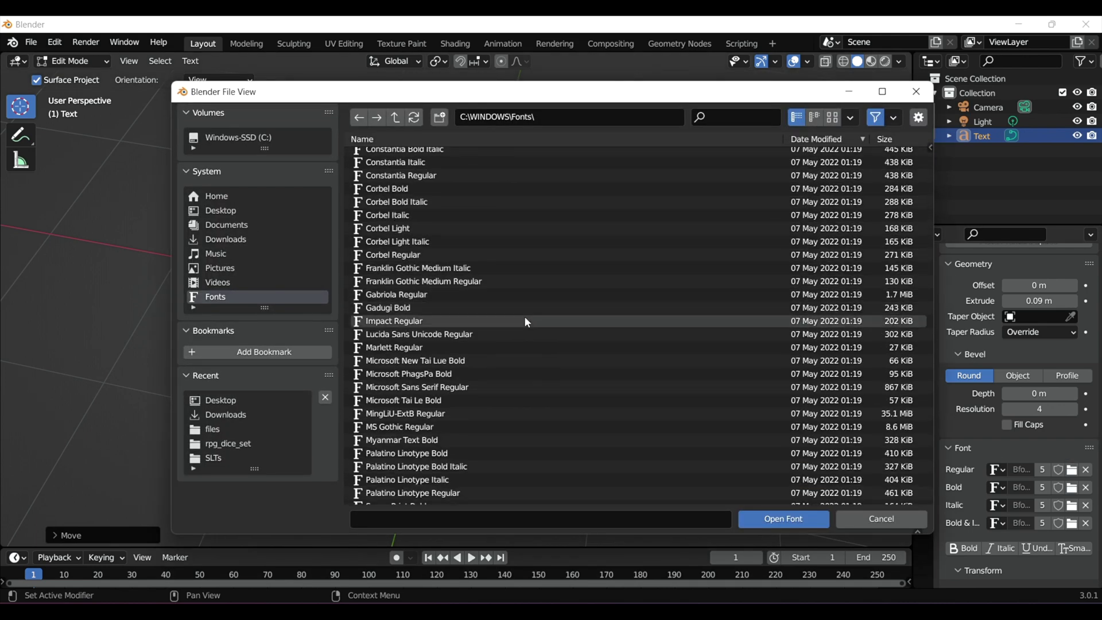
{"action": "left_click", "coordinate": [527, 319]}
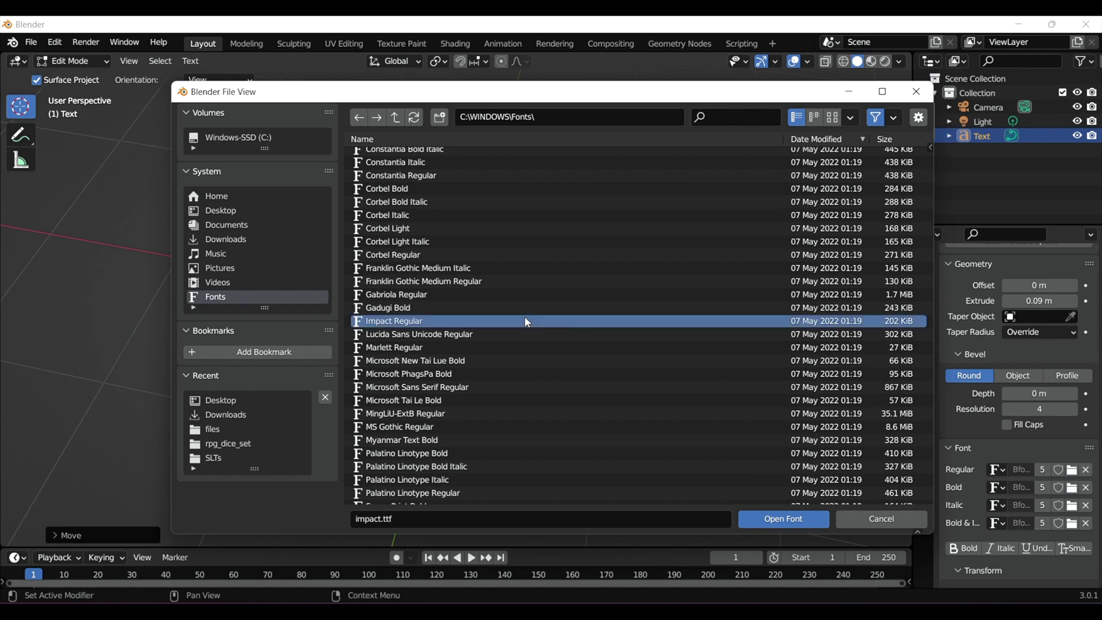
{"action": "left_click", "coordinate": [812, 520]}
{"action": "scroll", "coordinate": [740, 445], "scroll_direction": "up", "scroll_amount": 2}
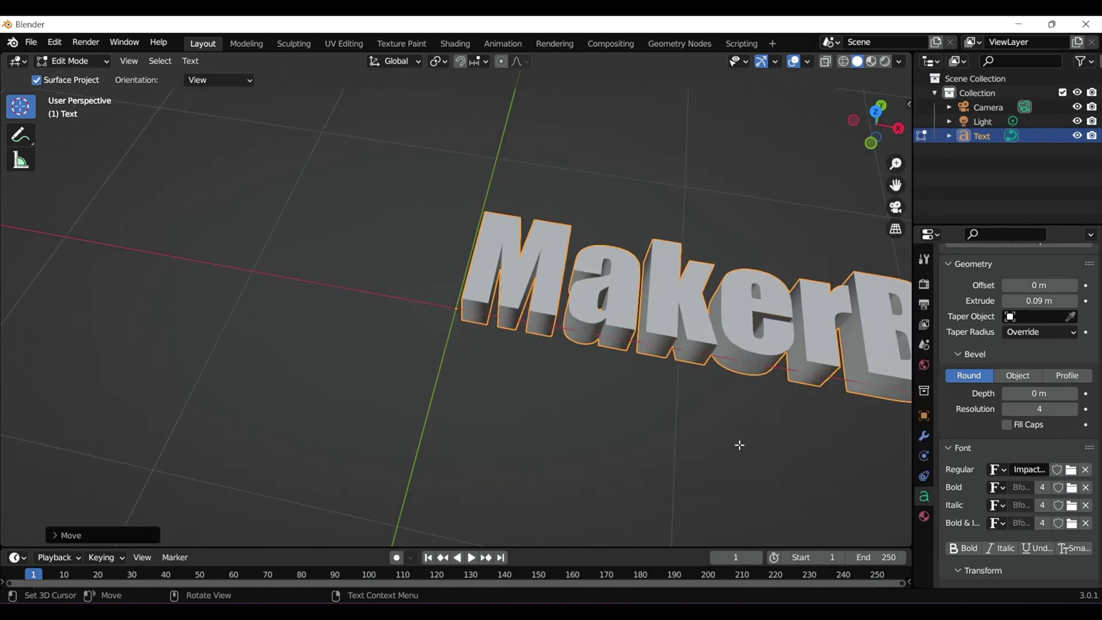
Step: Increase the MakerBuildIt font size to 1.360
{"action": "scroll", "coordinate": [740, 445], "scroll_direction": "down", "scroll_amount": 2}
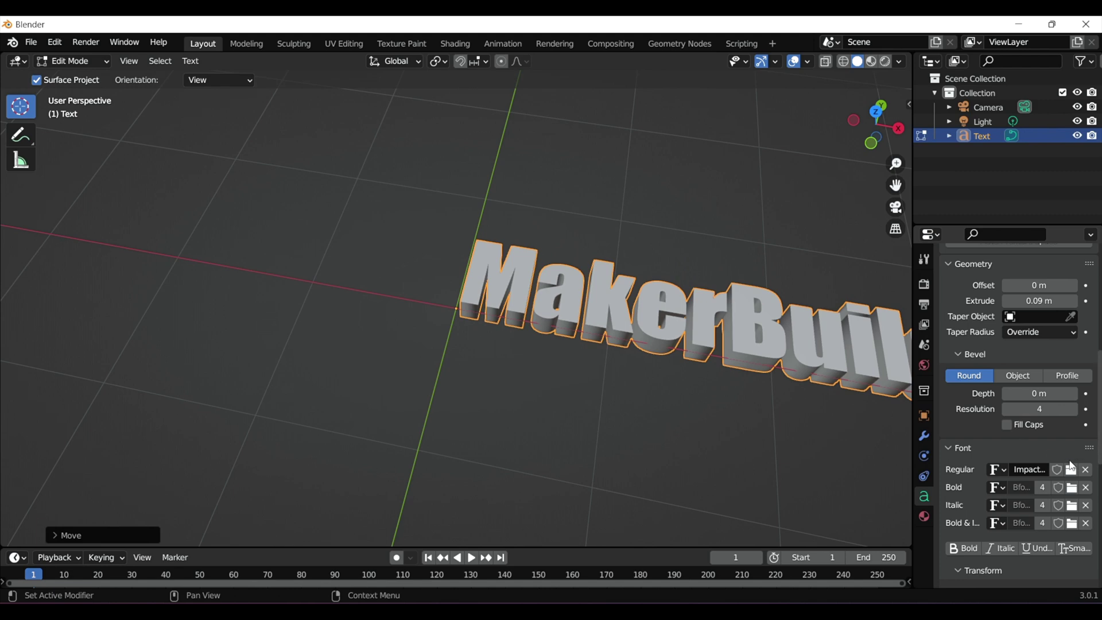
{"action": "scroll", "coordinate": [1038, 480], "scroll_direction": "down", "scroll_amount": 5}
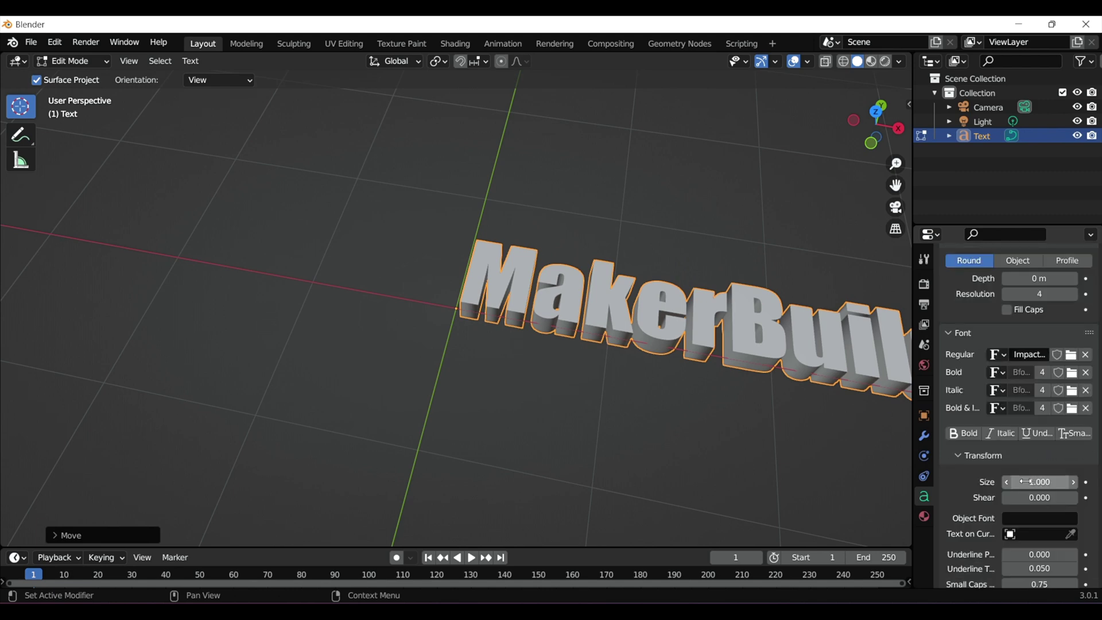
{"action": "scroll", "coordinate": [870, 464], "scroll_direction": "down", "scroll_amount": 1}
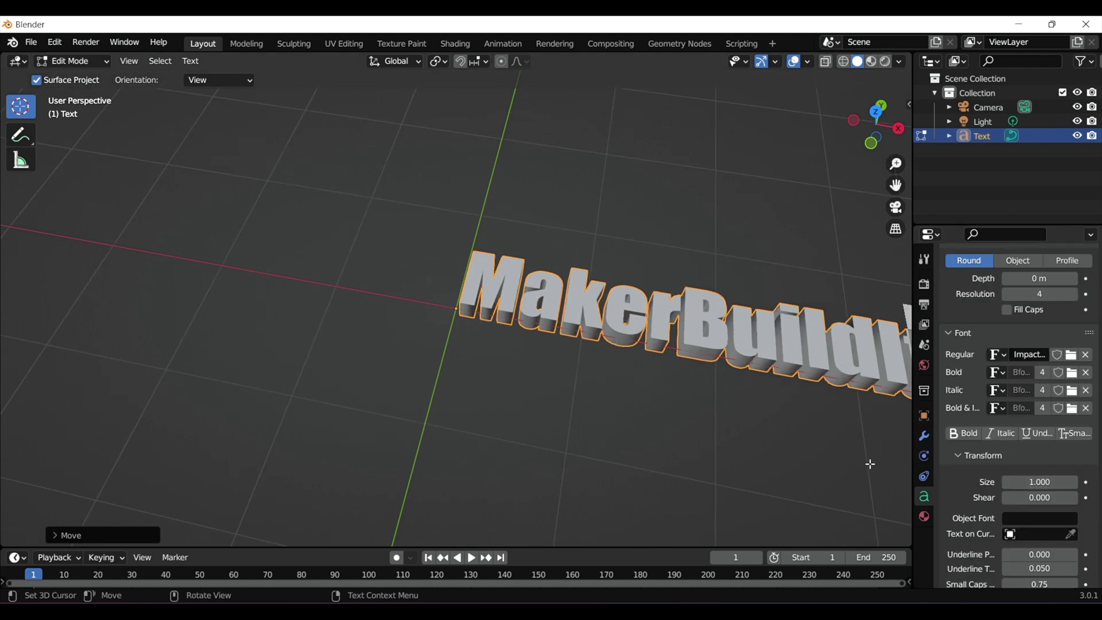
{"action": "scroll", "coordinate": [785, 368], "scroll_direction": "down", "scroll_amount": 2}
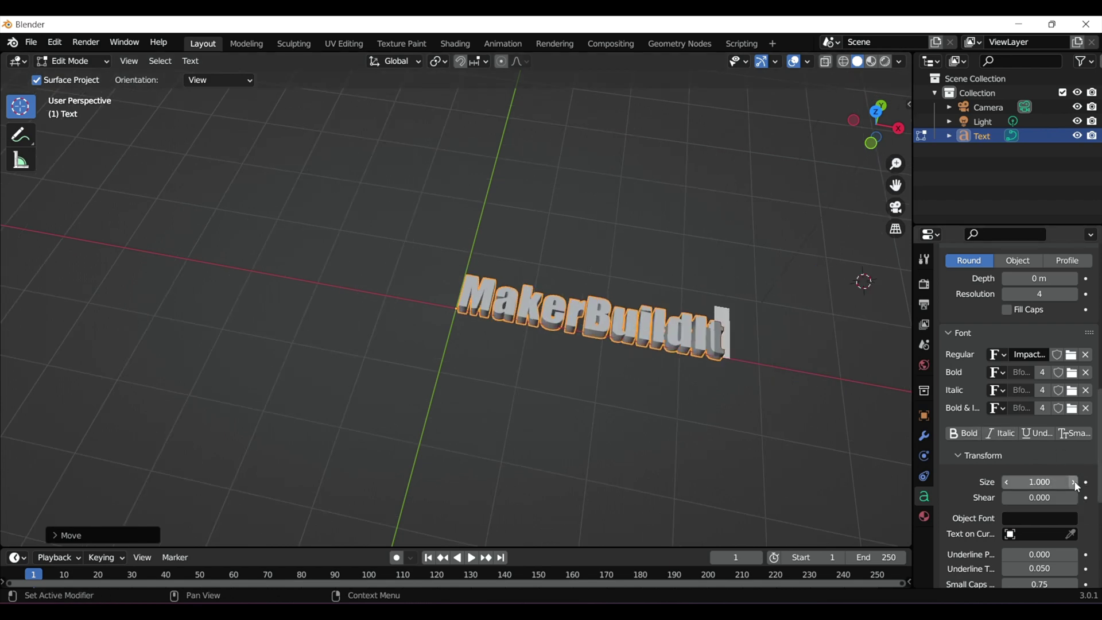
{"action": "left_click", "coordinate": [1074, 482]}
{"action": "left_click", "coordinate": [1074, 482]}
{"action": "left_click", "coordinate": [1074, 483]}
{"action": "left_click", "coordinate": [1074, 482]}
{"action": "left_click", "coordinate": [1074, 483]}
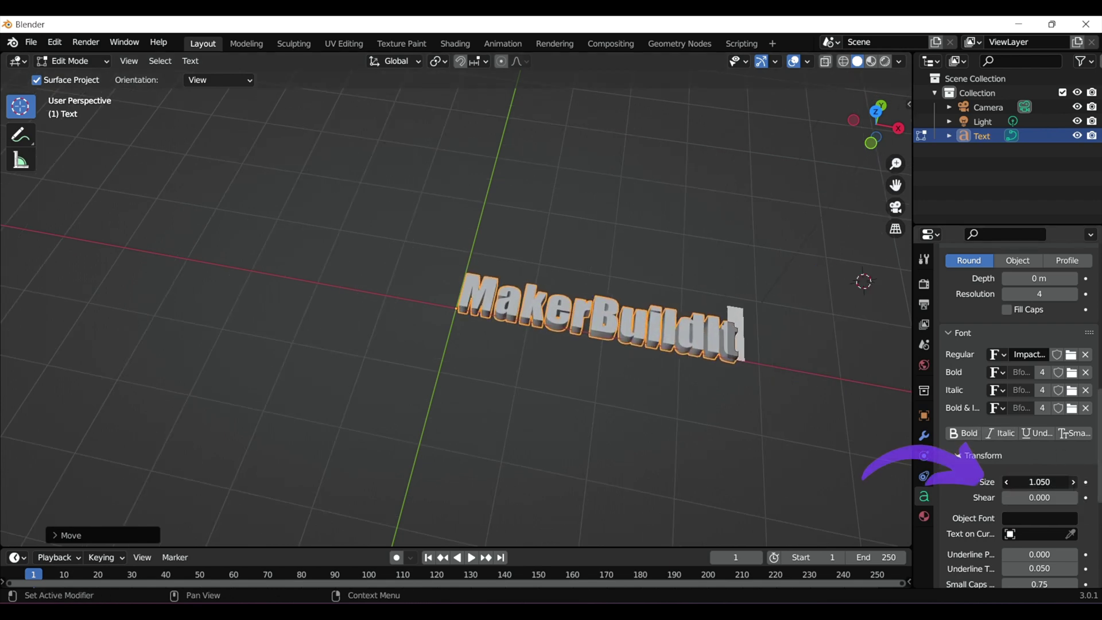
{"action": "left_click", "coordinate": [1073, 483]}
{"action": "left_click", "coordinate": [1074, 482]}
{"action": "left_click", "coordinate": [1074, 482]}
{"action": "left_click", "coordinate": [1074, 482]}
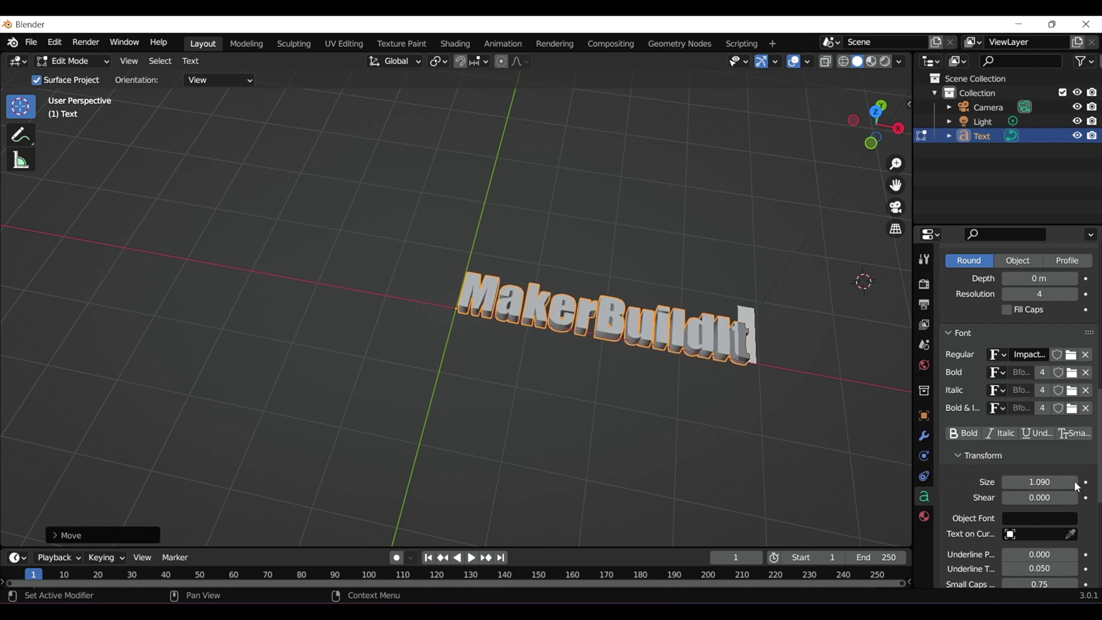
{"action": "left_click", "coordinate": [1074, 482]}
{"action": "left_click", "coordinate": [1073, 482]}
{"action": "left_click", "coordinate": [1073, 482]}
{"action": "left_click", "coordinate": [1073, 482]}
{"action": "left_click", "coordinate": [1073, 482]}
{"action": "left_click", "coordinate": [1073, 482]}
{"action": "left_click_drag", "start_coordinate": [1077, 487], "coordinate": [1082, 487]}
Step: Shear the text forwards, up to 0.500
{"action": "left_click", "coordinate": [1065, 498]}
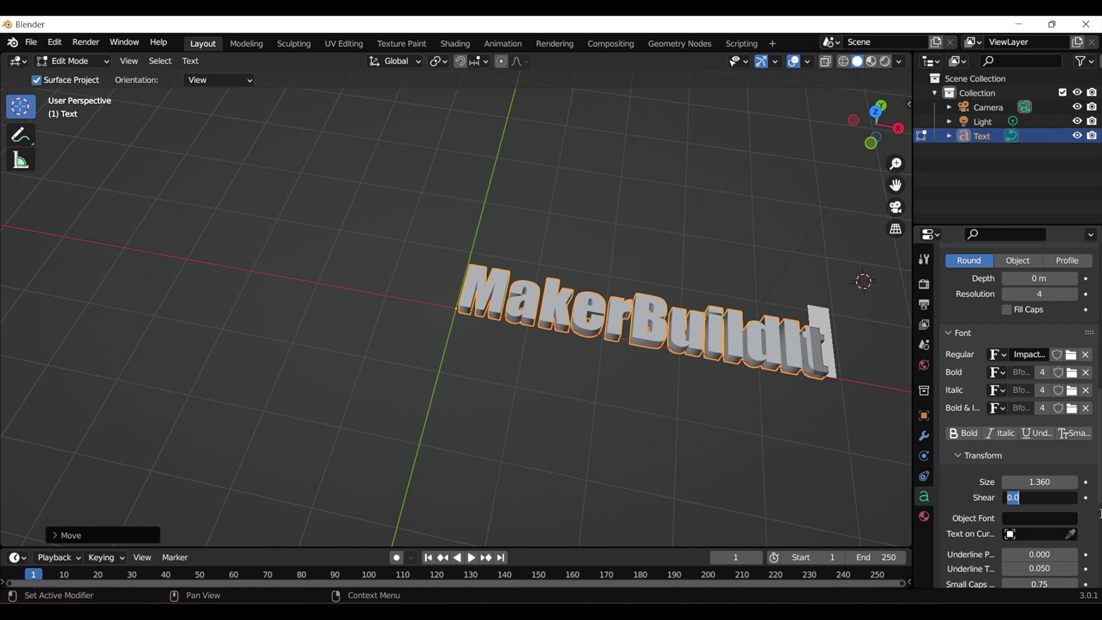
{"action": "key", "text": "Escape"}
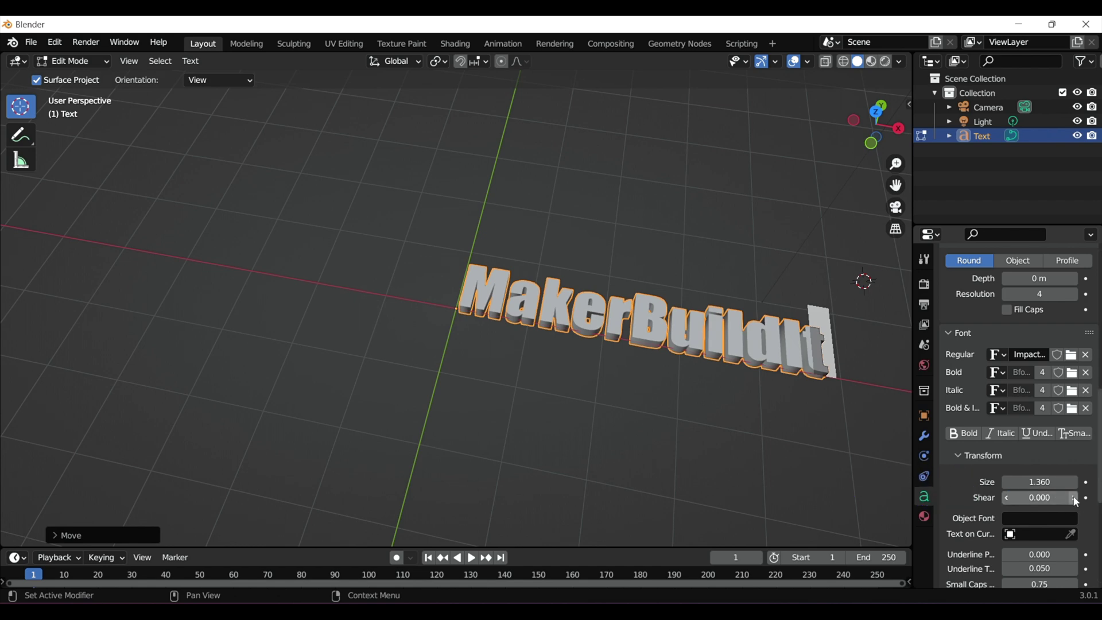
{"action": "left_click", "coordinate": [1074, 498]}
{"action": "left_click", "coordinate": [1073, 498]}
{"action": "left_click", "coordinate": [1074, 498]}
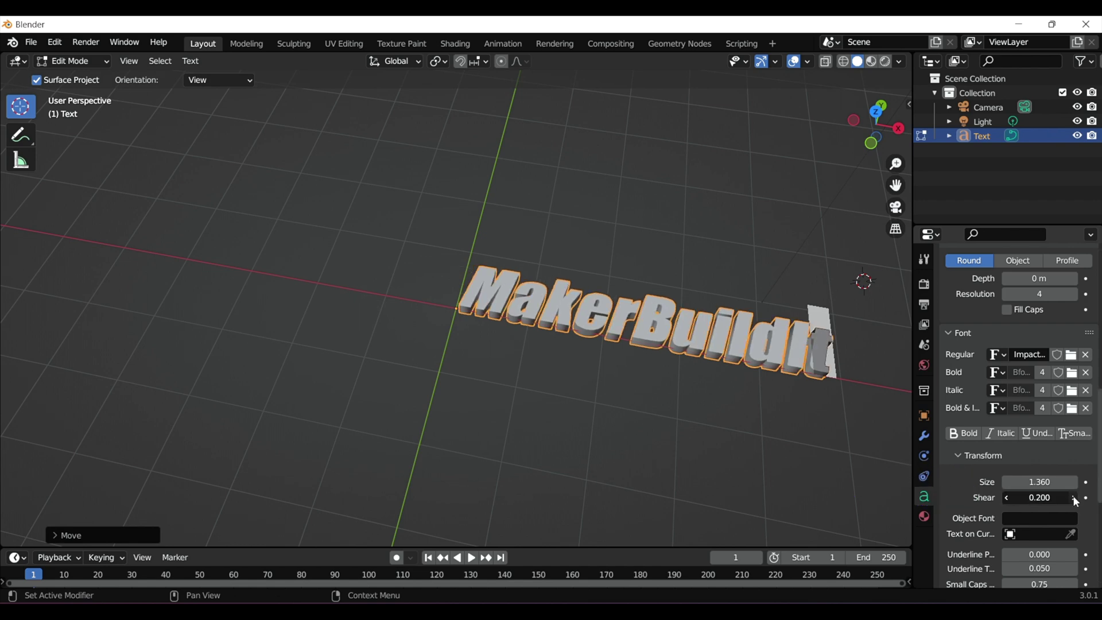
{"action": "left_click", "coordinate": [1074, 498]}
{"action": "left_click", "coordinate": [1074, 498]}
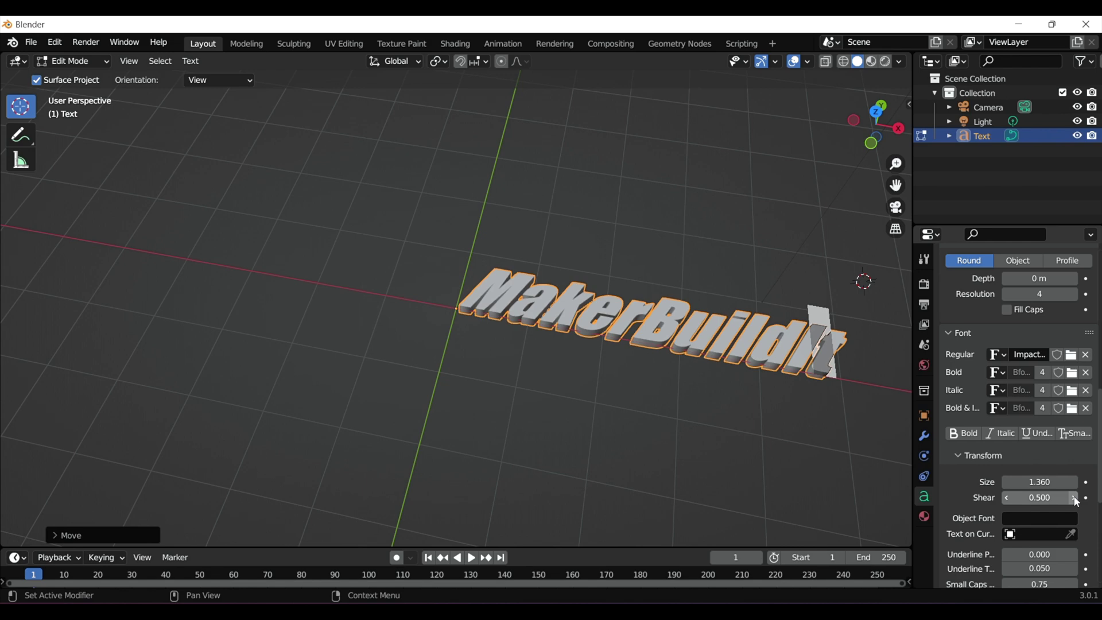
Step: Shear the text backwards, then reset the shear to 0
{"action": "left_click", "coordinate": [1008, 497]}
{"action": "left_click", "coordinate": [1008, 497]}
{"action": "left_click", "coordinate": [1009, 497]}
{"action": "left_click", "coordinate": [1008, 497]}
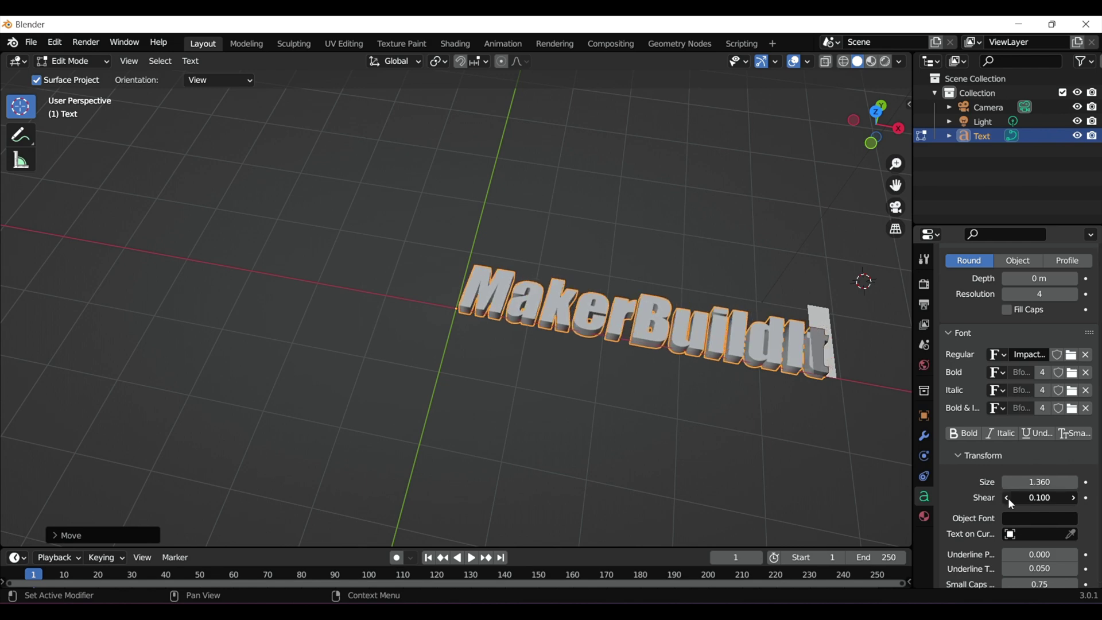
{"action": "left_click", "coordinate": [1008, 497]}
{"action": "left_click", "coordinate": [1009, 498]}
{"action": "left_click", "coordinate": [1008, 498]}
{"action": "left_click", "coordinate": [1008, 498]}
{"action": "left_click", "coordinate": [1008, 498]}
{"action": "left_click", "coordinate": [1008, 497]}
{"action": "left_click", "coordinate": [1008, 498]}
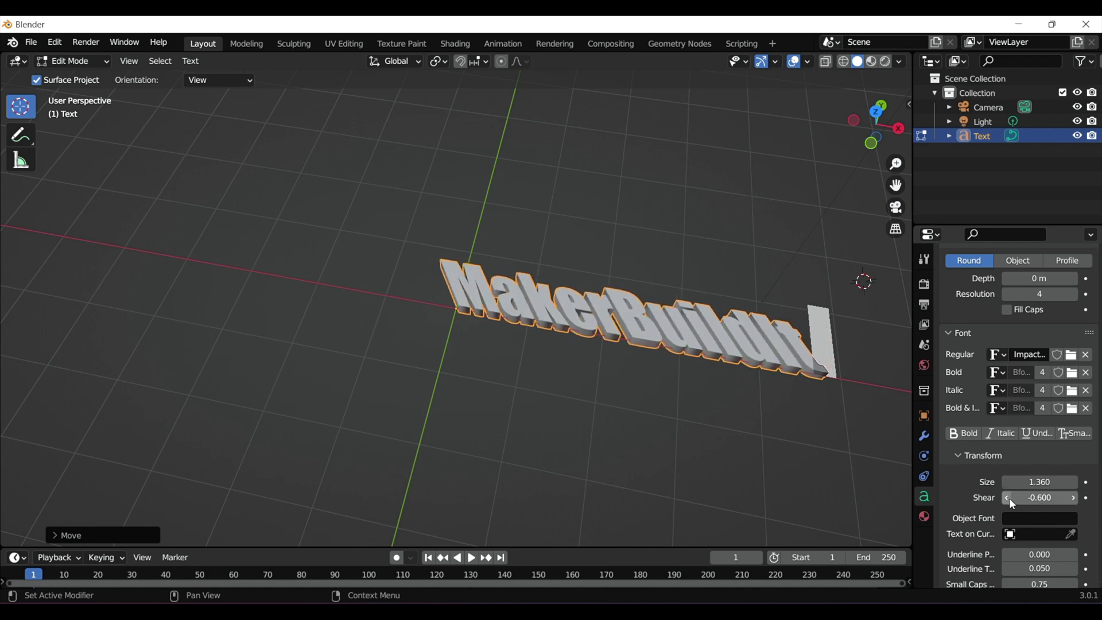
{"action": "key", "text": "BackSpace"}
{"action": "scroll", "coordinate": [1051, 499], "scroll_direction": "down", "scroll_amount": 4}
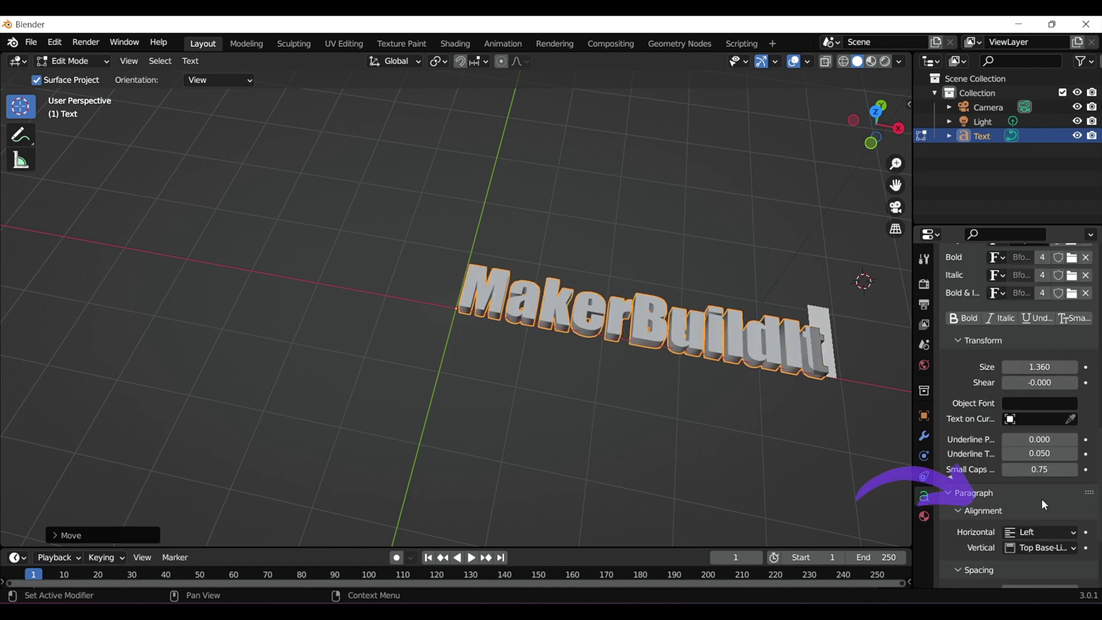
Step: Scroll through the Paragraph and Spacing settings, leaving character spacing at 1.000
{"action": "scroll", "coordinate": [1042, 499], "scroll_direction": "down", "scroll_amount": 1}
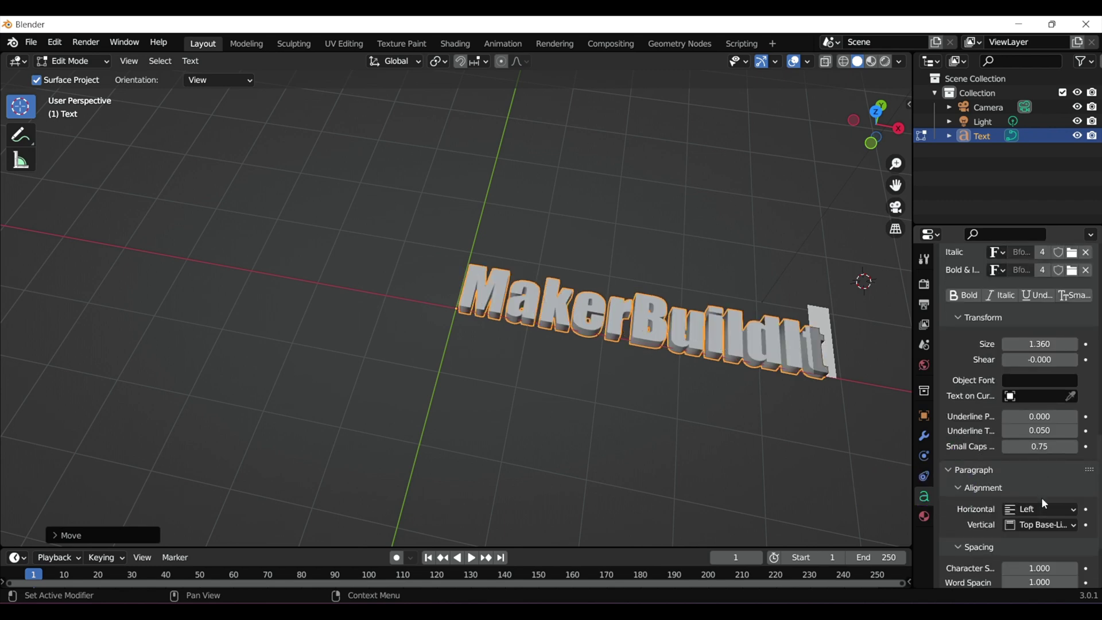
{"action": "scroll", "coordinate": [1044, 501], "scroll_direction": "down", "scroll_amount": 1}
{"action": "scroll", "coordinate": [1044, 501], "scroll_direction": "down", "scroll_amount": 1}
{"action": "scroll", "coordinate": [1042, 498], "scroll_direction": "down", "scroll_amount": 1}
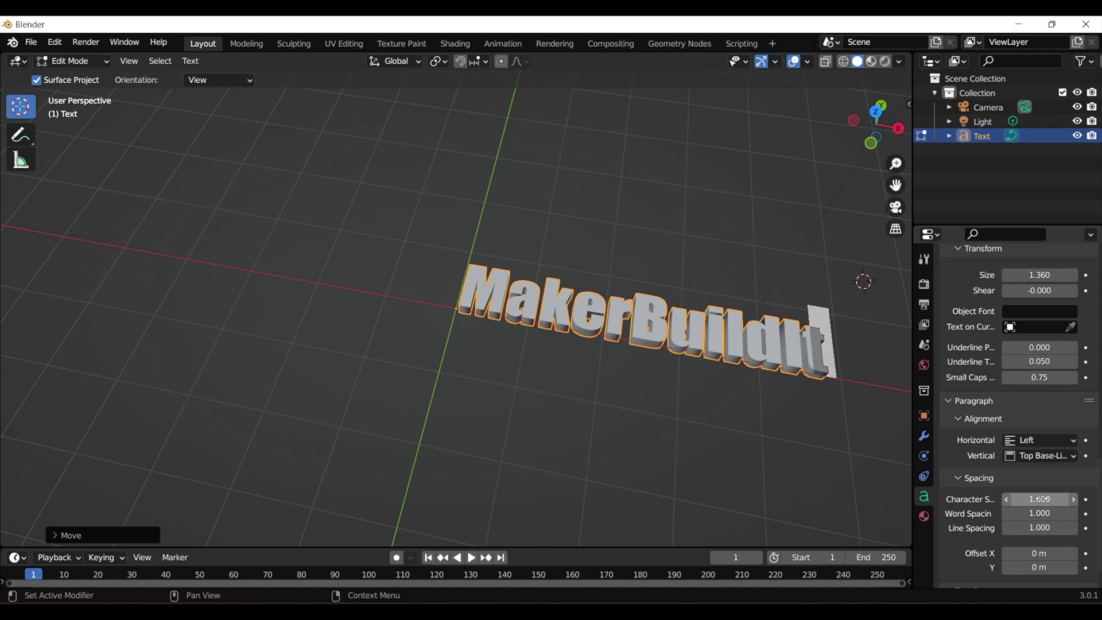
{"action": "scroll", "coordinate": [1032, 496], "scroll_direction": "up", "scroll_amount": 3}
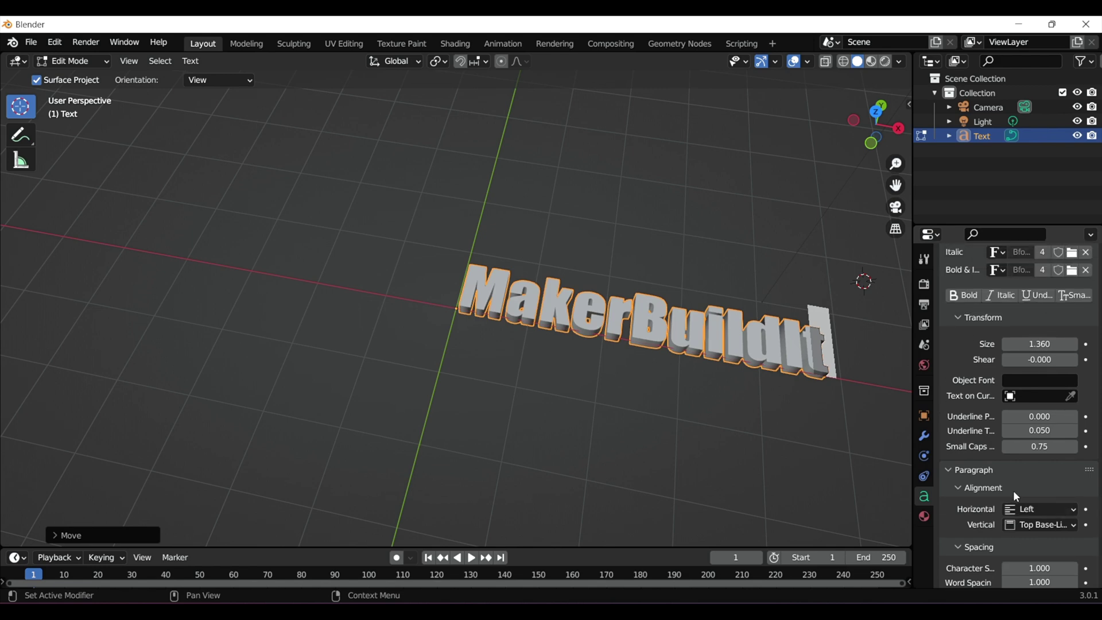
{"action": "scroll", "coordinate": [1014, 491], "scroll_direction": "down", "scroll_amount": 2}
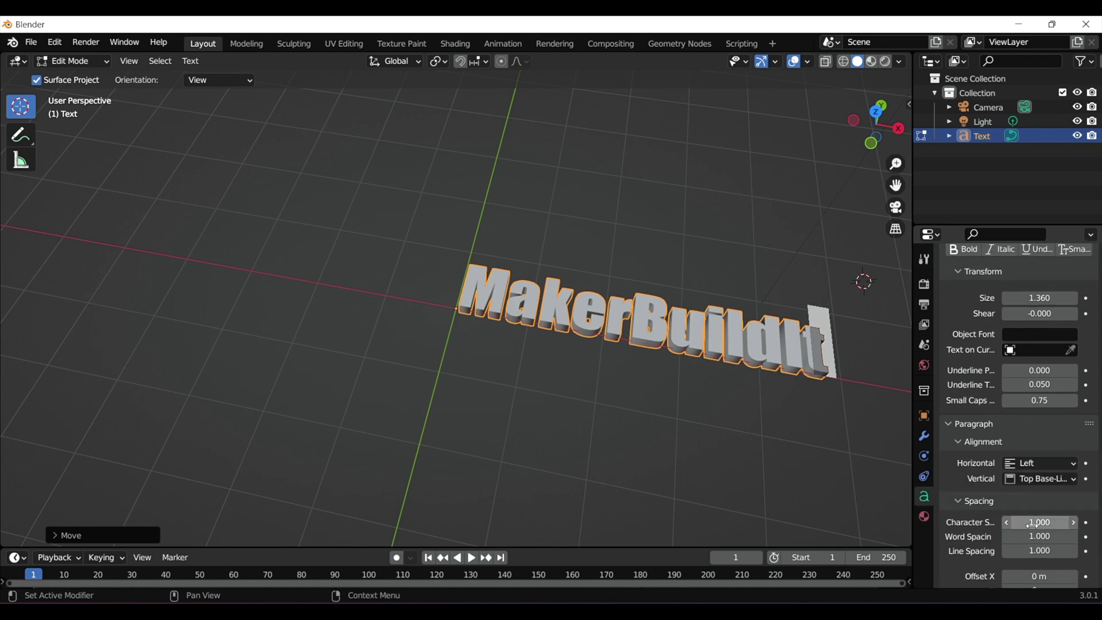
{"action": "scroll", "coordinate": [1010, 470], "scroll_direction": "down", "scroll_amount": 2}
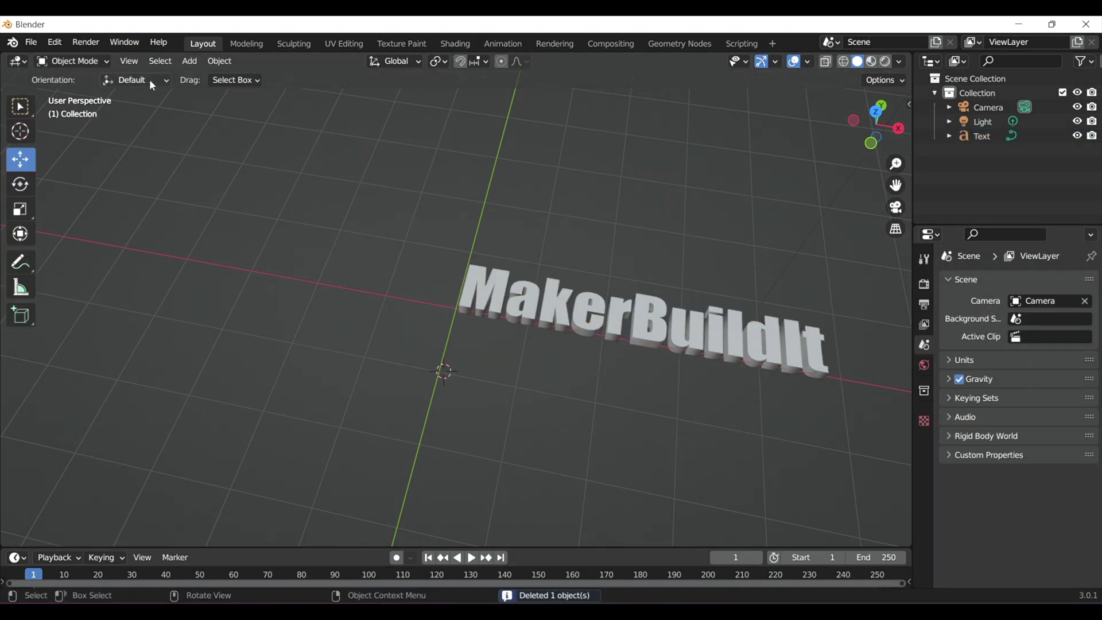
Step: Add a cube and move it along Y and X toward the text
{"action": "left_click", "coordinate": [198, 67]}
{"action": "mouse_move", "coordinate": [230, 78]}
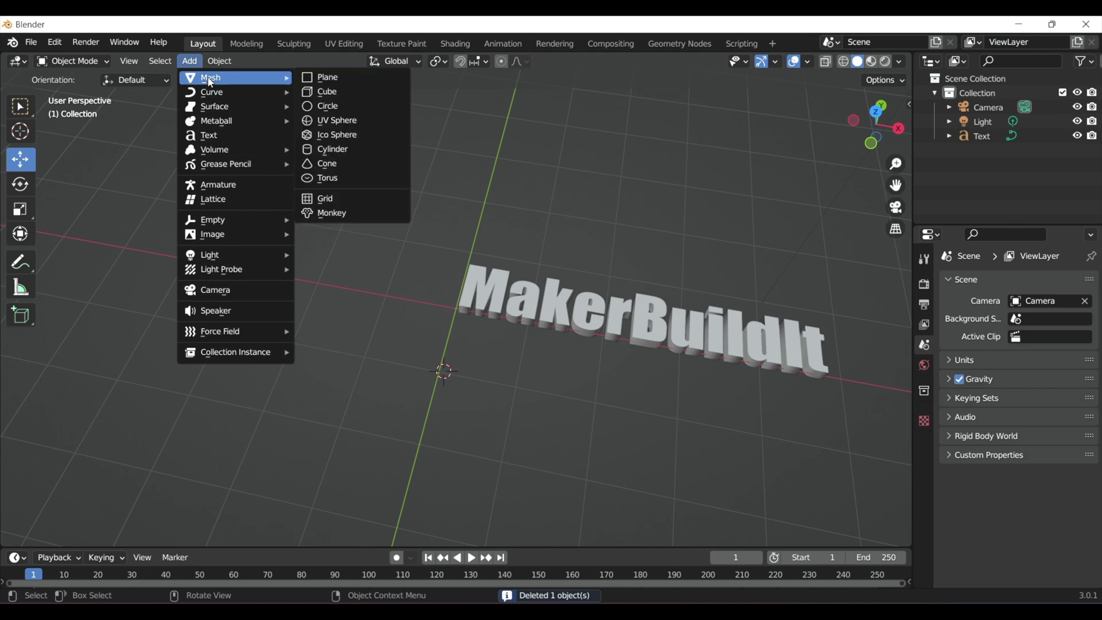
{"action": "left_click", "coordinate": [333, 92]}
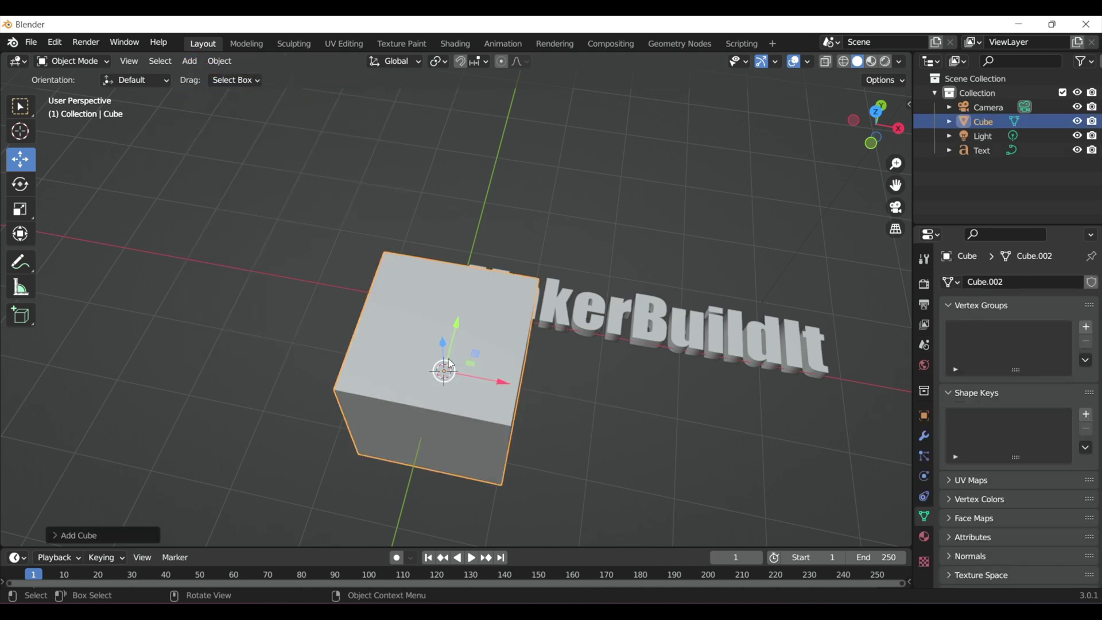
{"action": "left_click_drag", "start_coordinate": [457, 329], "coordinate": [481, 243]}
{"action": "left_click_drag", "start_coordinate": [528, 294], "coordinate": [695, 323]}
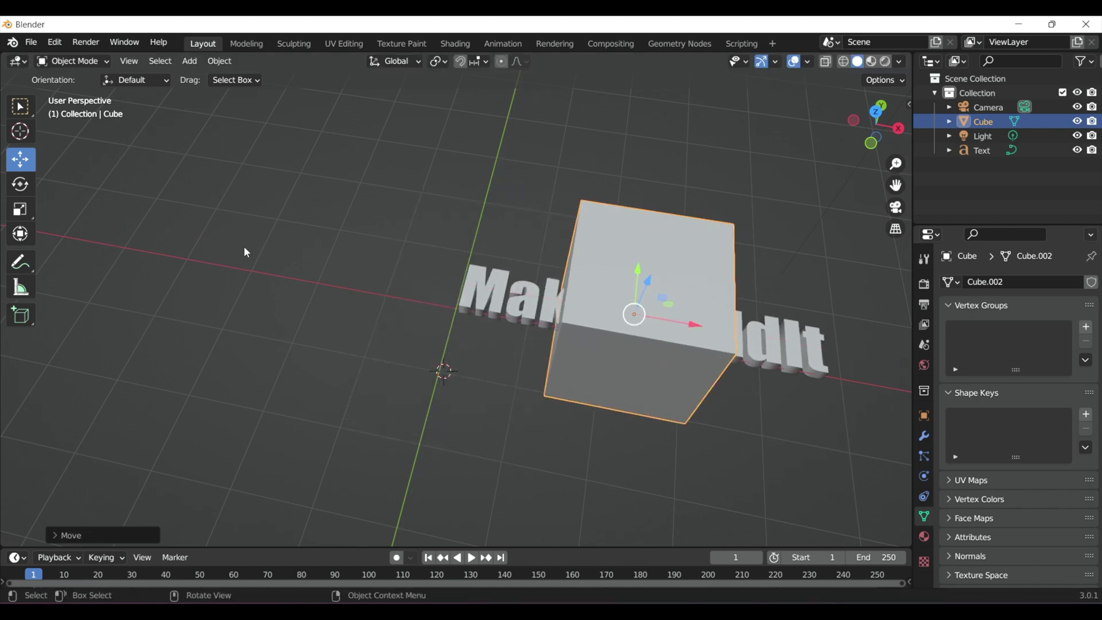
Step: Stretch the cube along X, flatten it along Z, and lower it beneath the text
{"action": "left_click", "coordinate": [29, 213]}
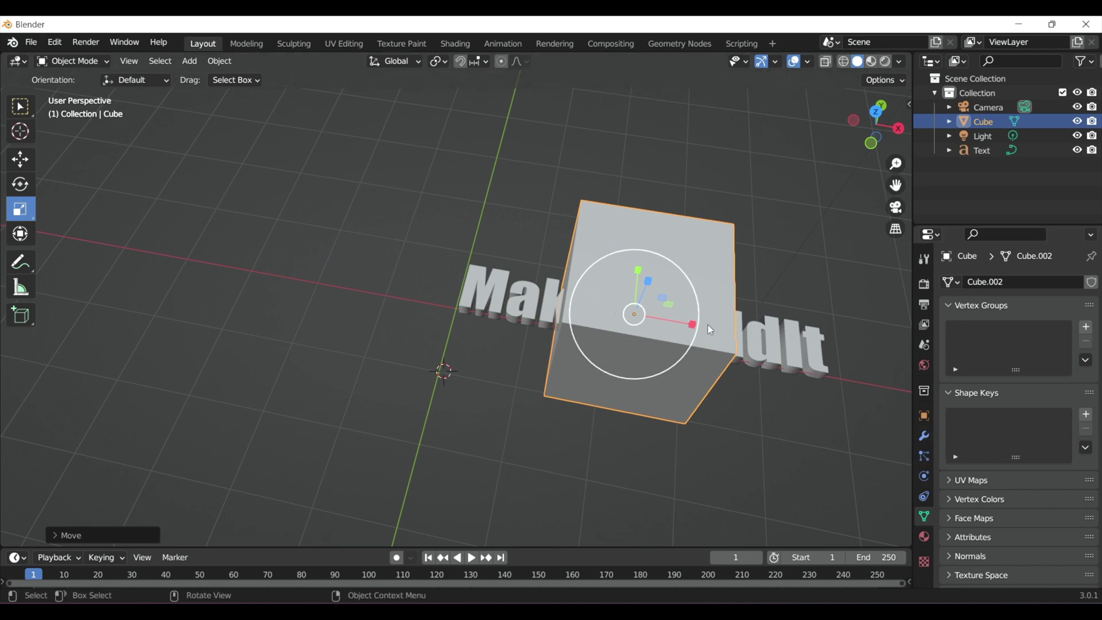
{"action": "left_click_drag", "start_coordinate": [694, 326], "coordinate": [792, 338]}
{"action": "mouse_move", "coordinate": [648, 286]}
{"action": "left_mouse_down"}
{"action": "mouse_move", "coordinate": [638, 319]}
{"action": "mouse_move", "coordinate": [638, 298]}
{"action": "left_mouse_up"}
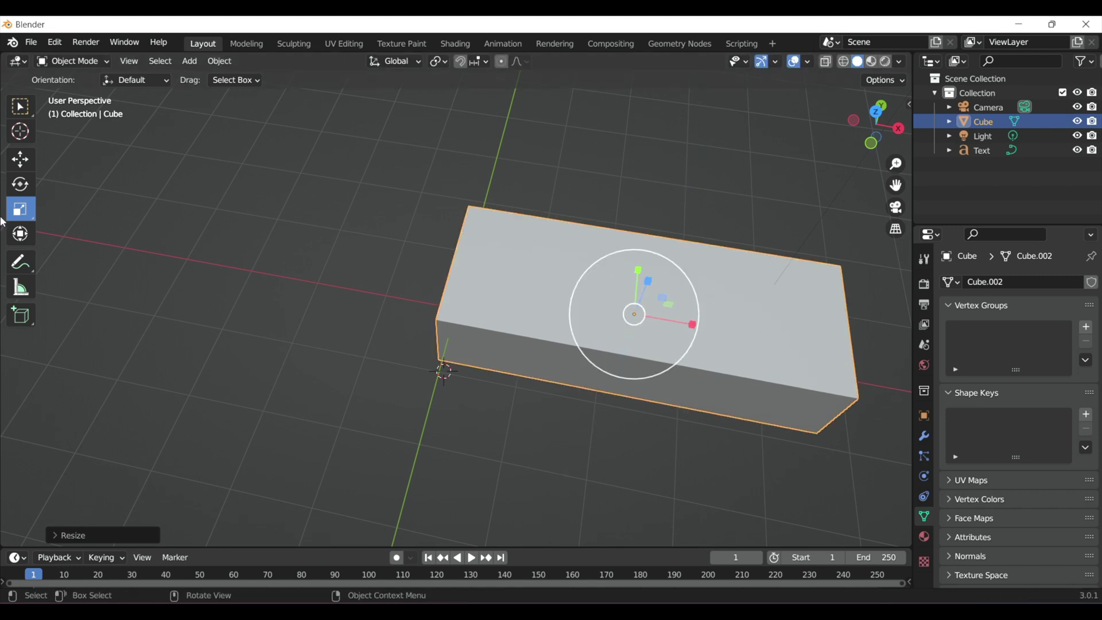
{"action": "key", "text": "g"}
{"action": "key", "text": "z"}
{"action": "left_click", "coordinate": [605, 356]}
{"action": "left_click_drag", "start_coordinate": [682, 350], "coordinate": [701, 352]}
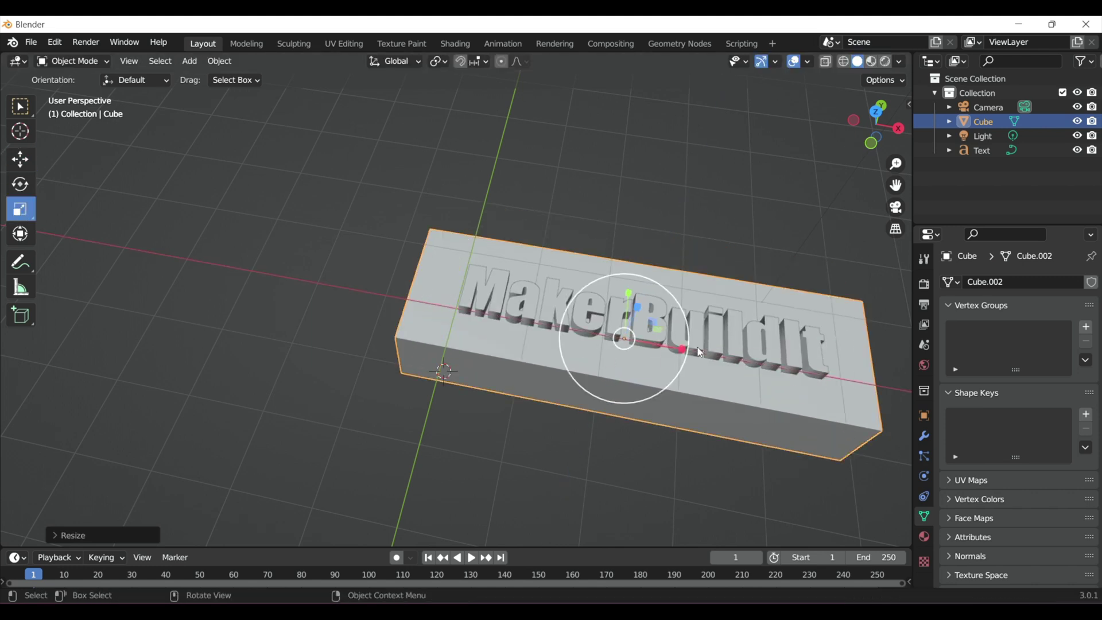
{"action": "left_click_drag", "start_coordinate": [635, 304], "coordinate": [356, 464]}
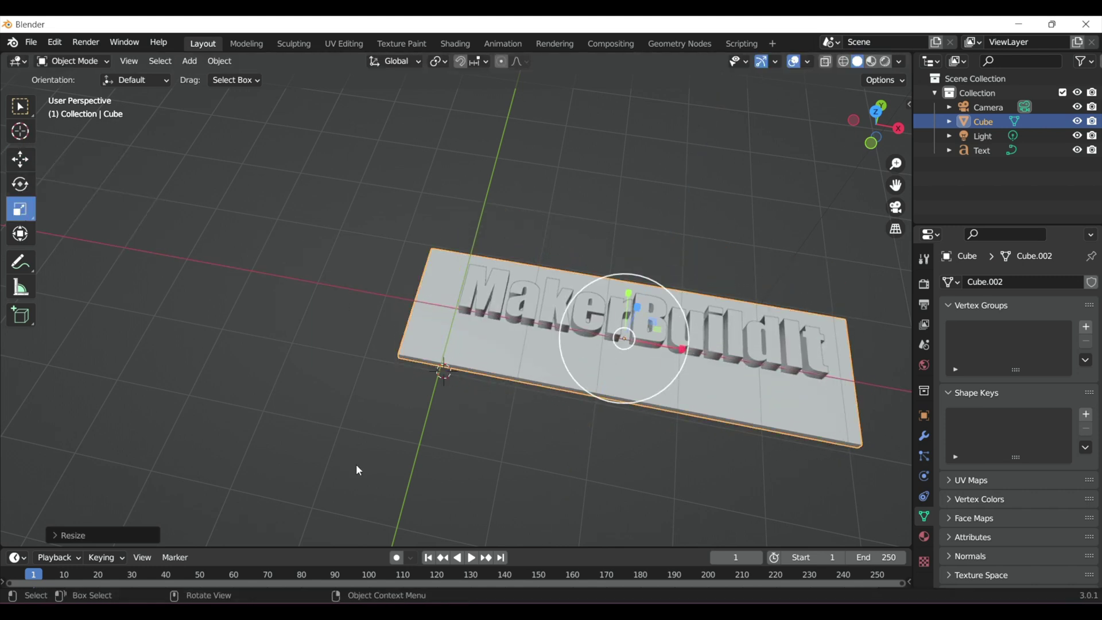
{"action": "left_click_drag", "start_coordinate": [482, 460], "coordinate": [503, 467]}
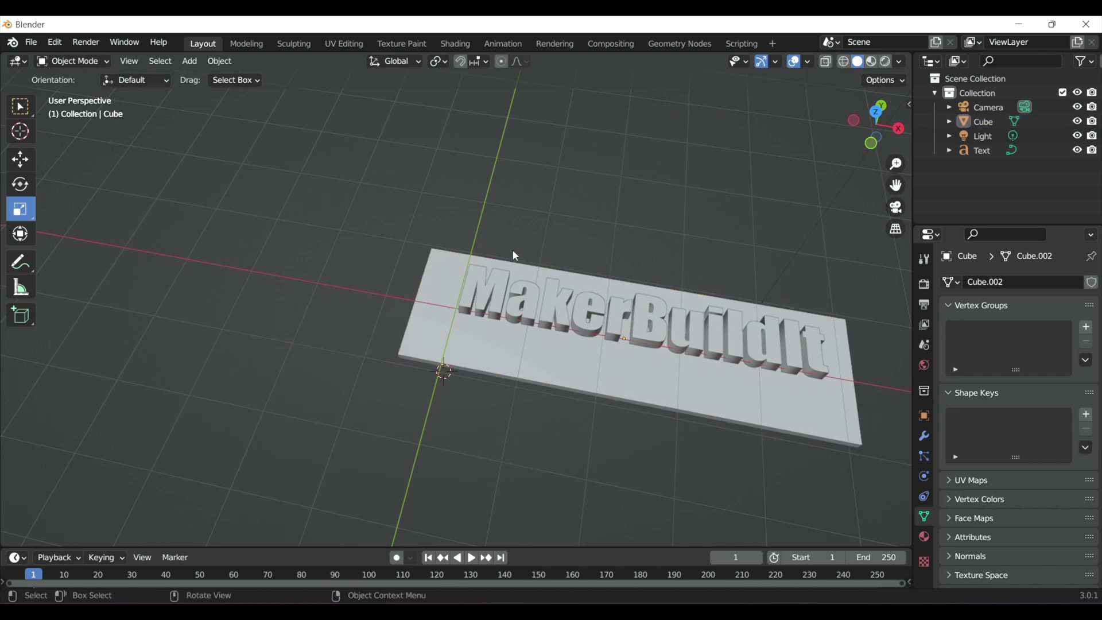
Step: Scale the MakerBuildIt text up slightly and lower it onto the backplate
{"action": "left_click_drag", "start_coordinate": [878, 137], "coordinate": [860, 109]}
{"action": "left_click", "coordinate": [464, 305]}
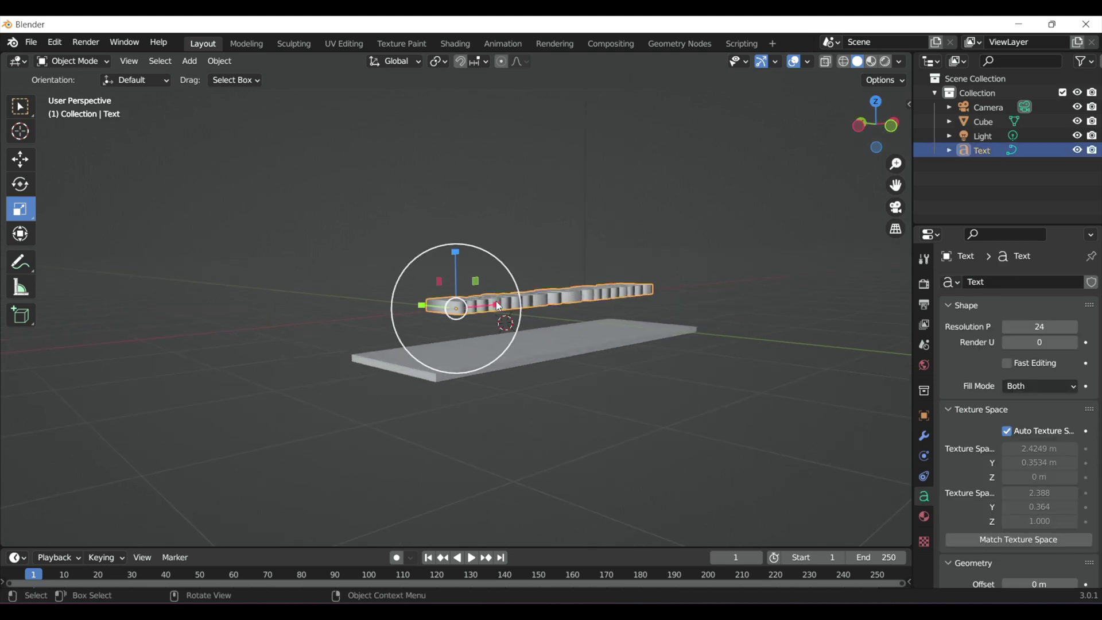
{"action": "key", "text": "s"}
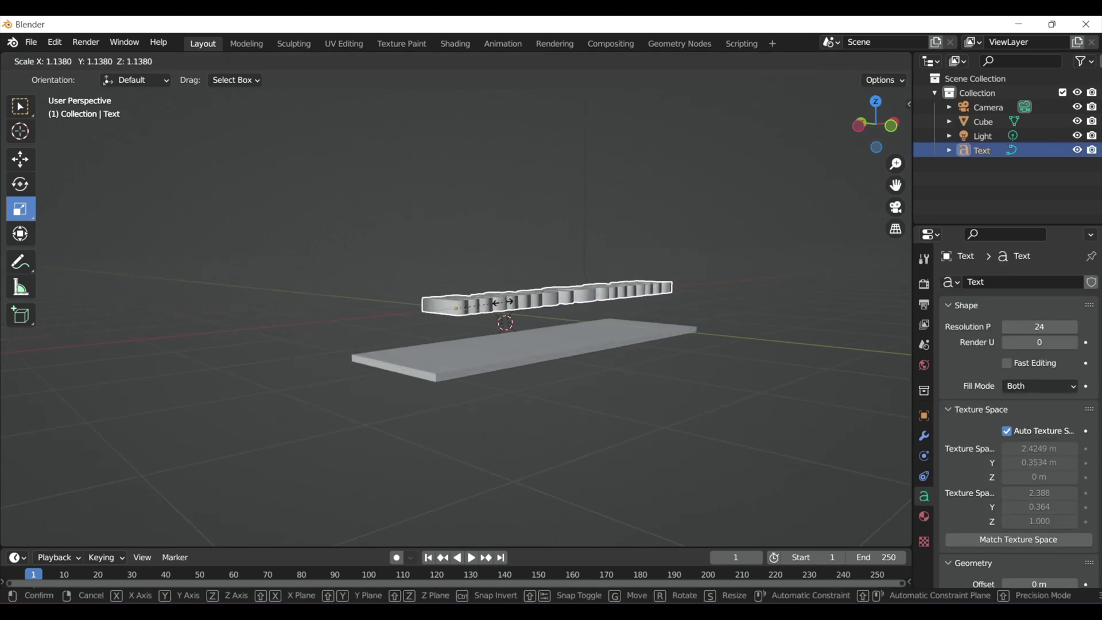
{"action": "left_click", "coordinate": [492, 325]}
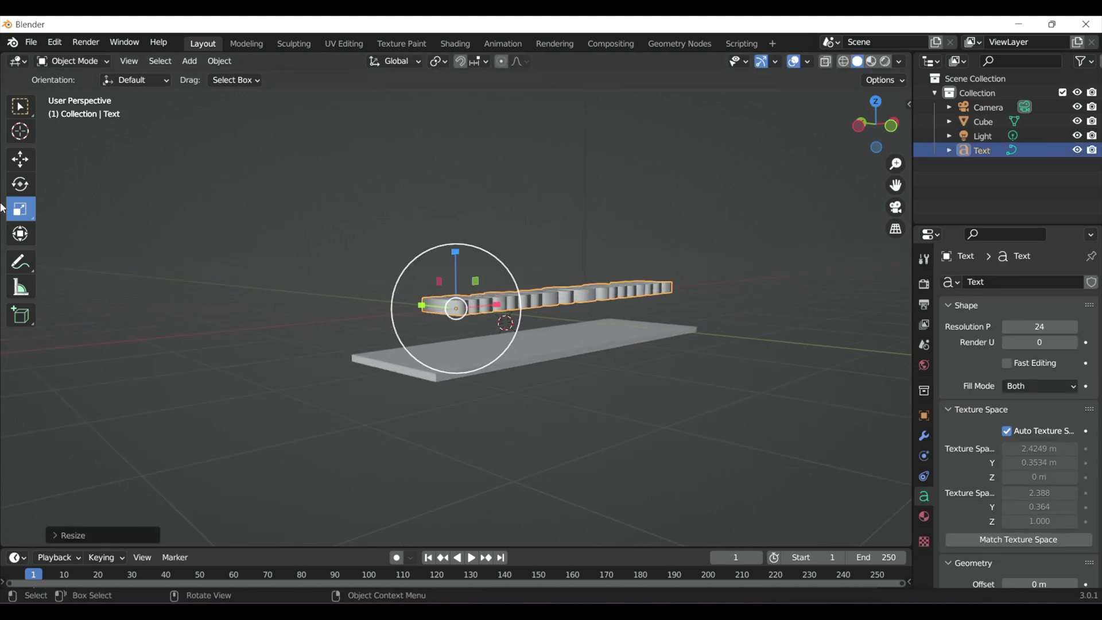
{"action": "left_click", "coordinate": [27, 164]}
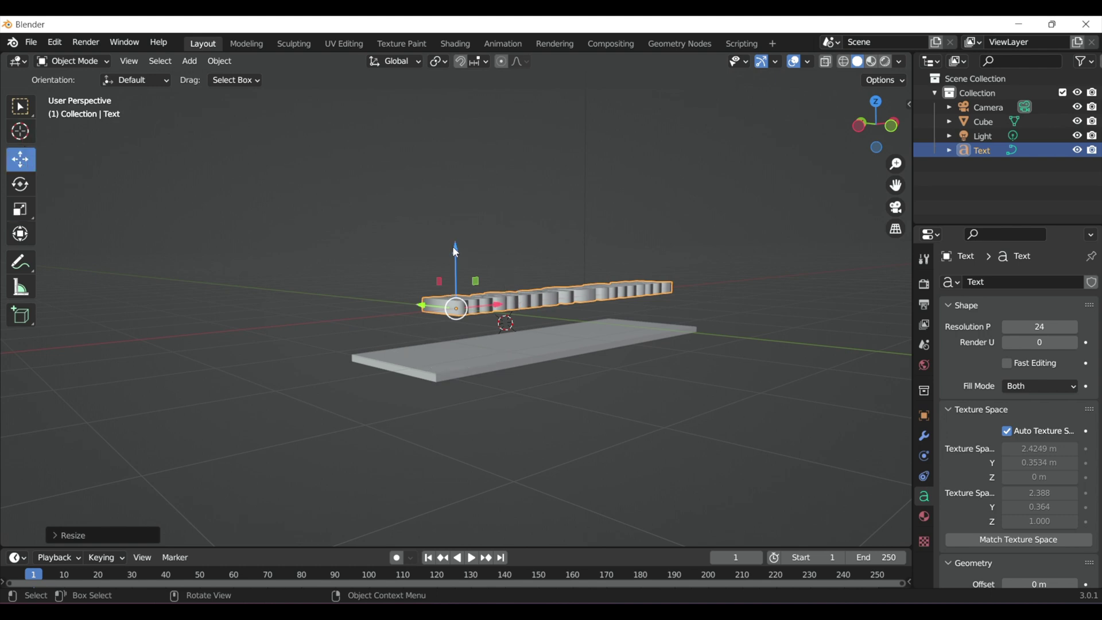
{"action": "left_click_drag", "start_coordinate": [457, 251], "coordinate": [458, 305]}
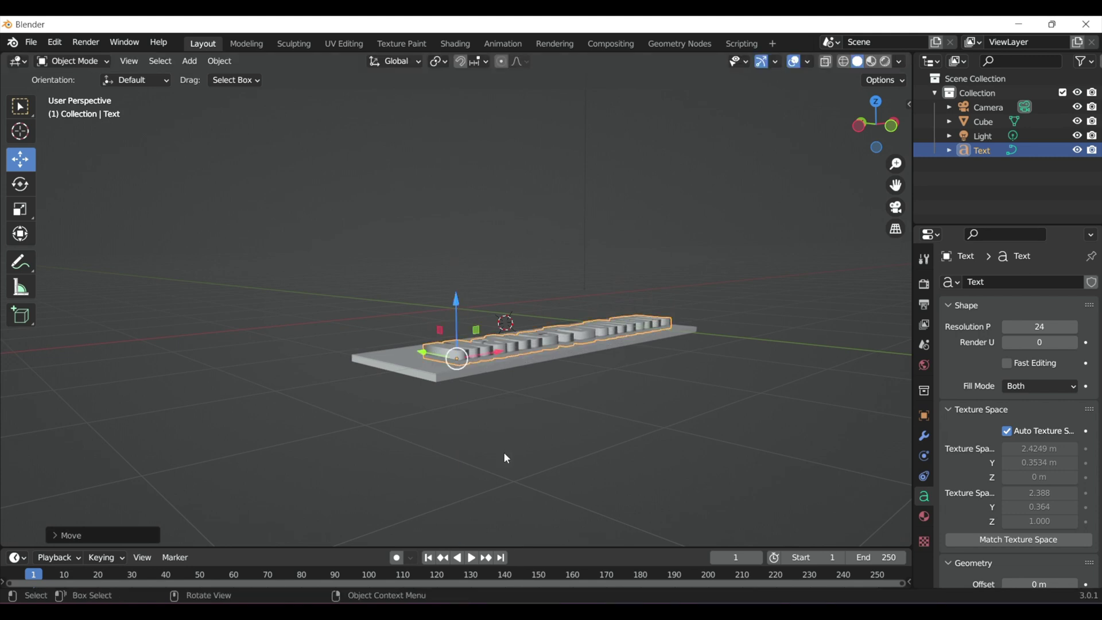
{"action": "left_click_drag", "start_coordinate": [861, 133], "coordinate": [891, 119]}
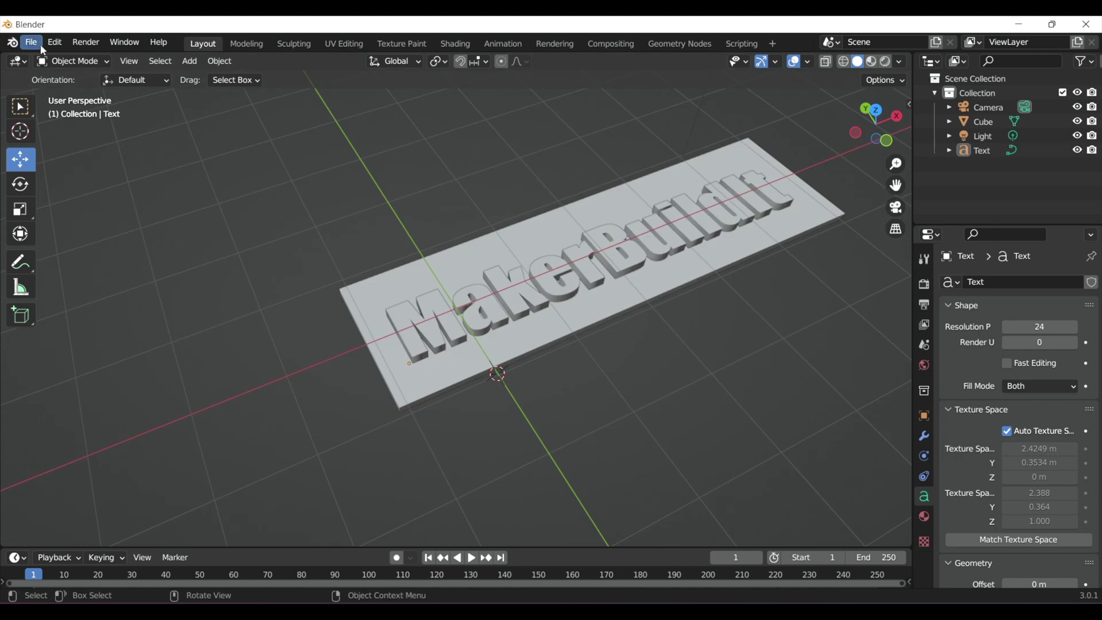
Step: Export the sign as an STL file
{"action": "left_click", "coordinate": [38, 43]}
{"action": "mouse_move", "coordinate": [89, 240]}
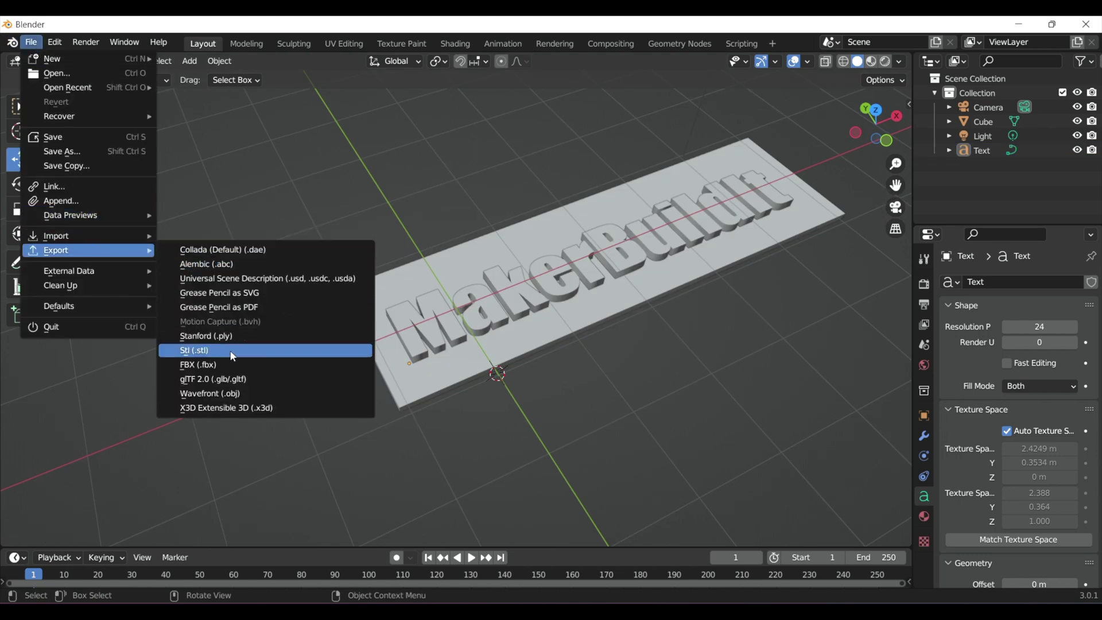
{"action": "left_click", "coordinate": [232, 351]}
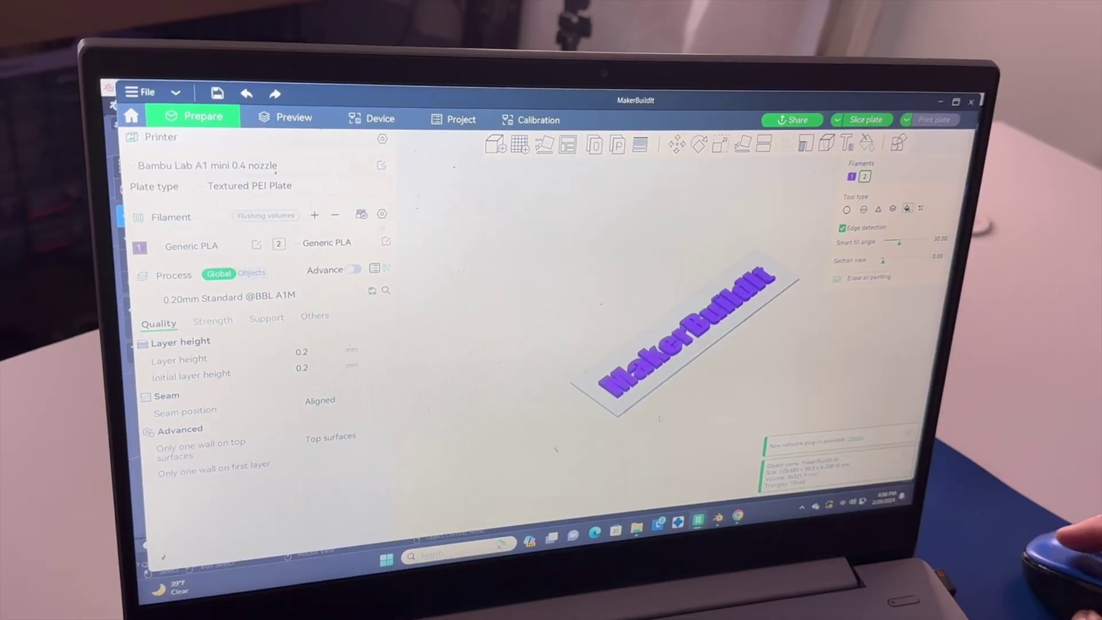
{"action": "left_click_drag", "start_coordinate": [600, 402], "coordinate": [615, 414]}
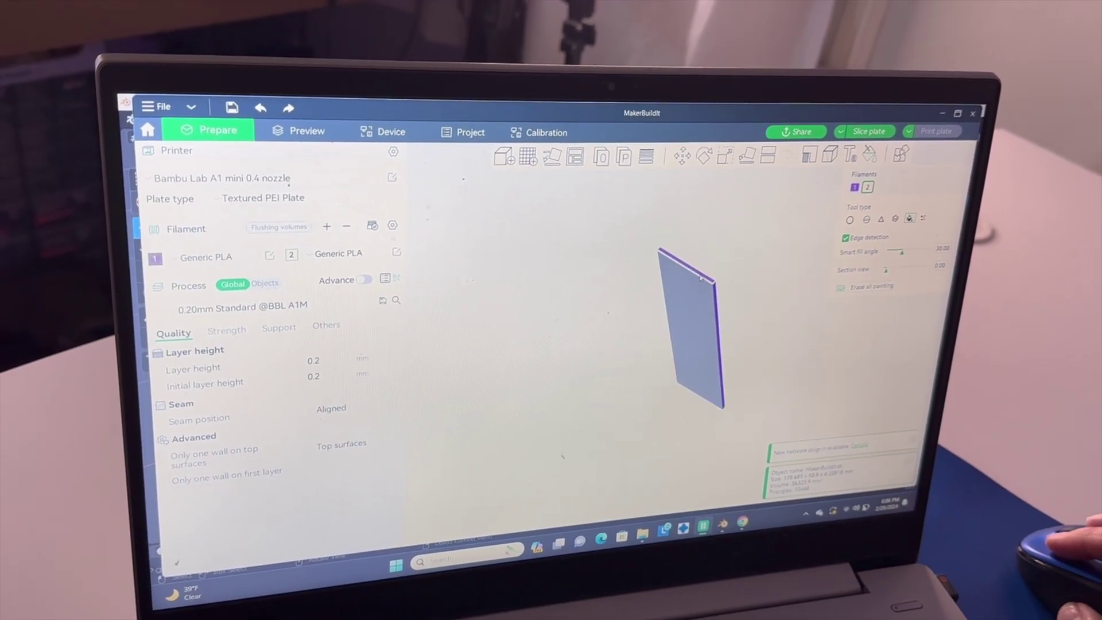